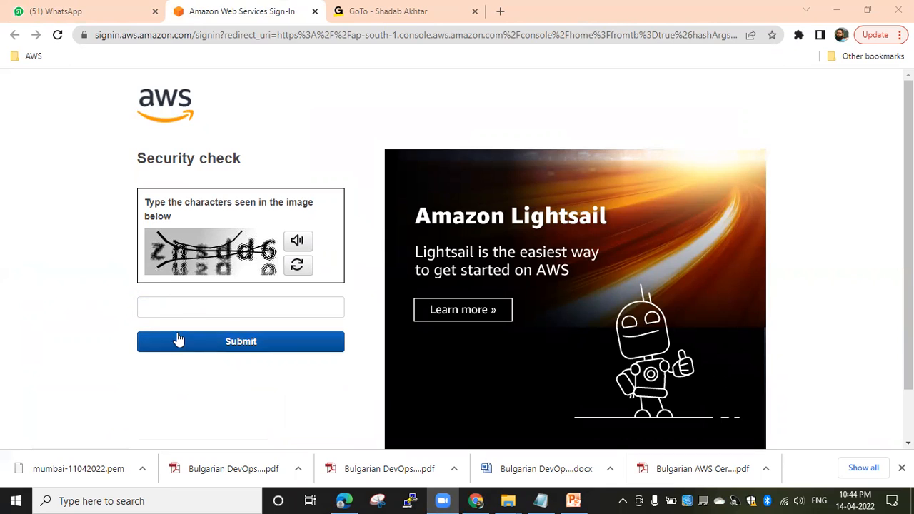
Complete the security check with the captcha characters, enter the root user's account password and sign in
click(182, 308)
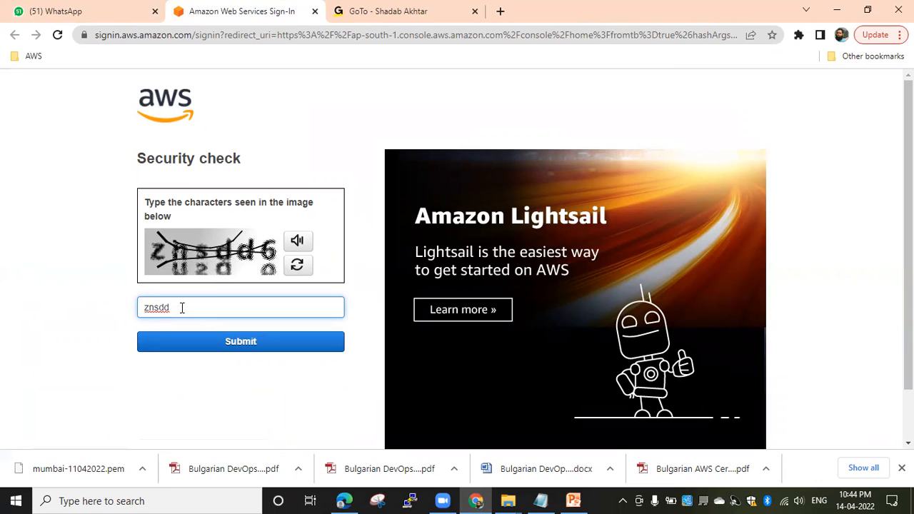
click(214, 344)
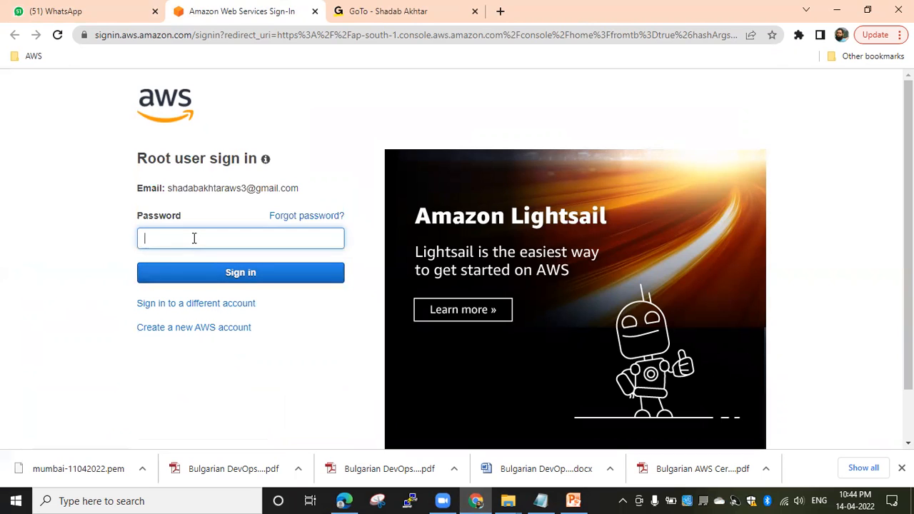
text(••••••••••)
click(275, 277)
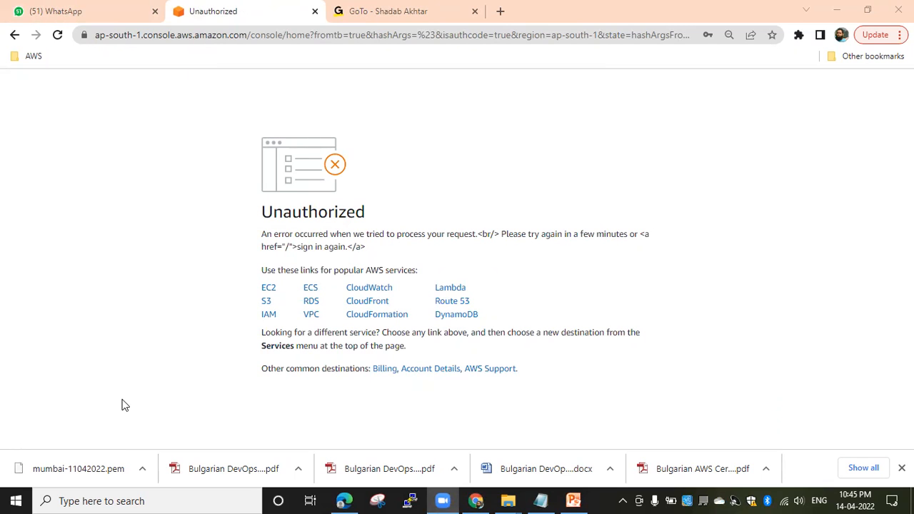
Try to reload the unauthorized console page, return to the sign-in page and close it
click(488, 36)
key(Return)
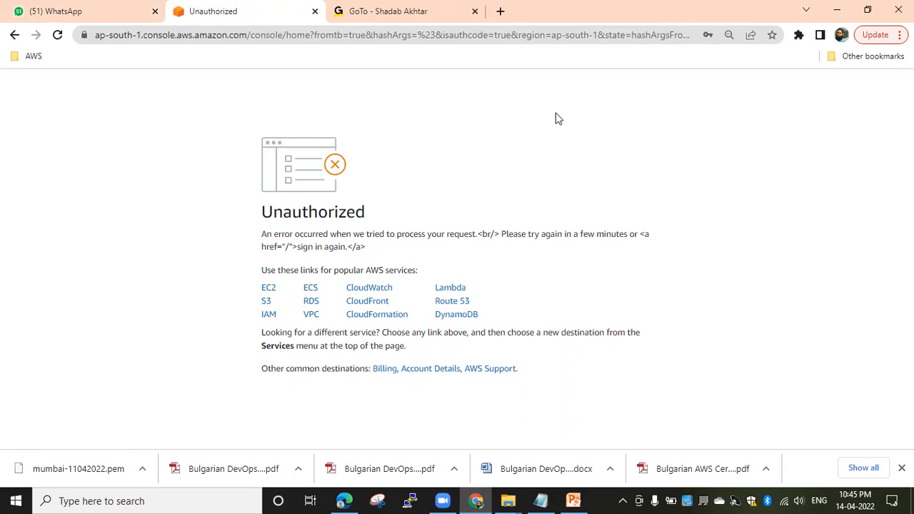
click(448, 36)
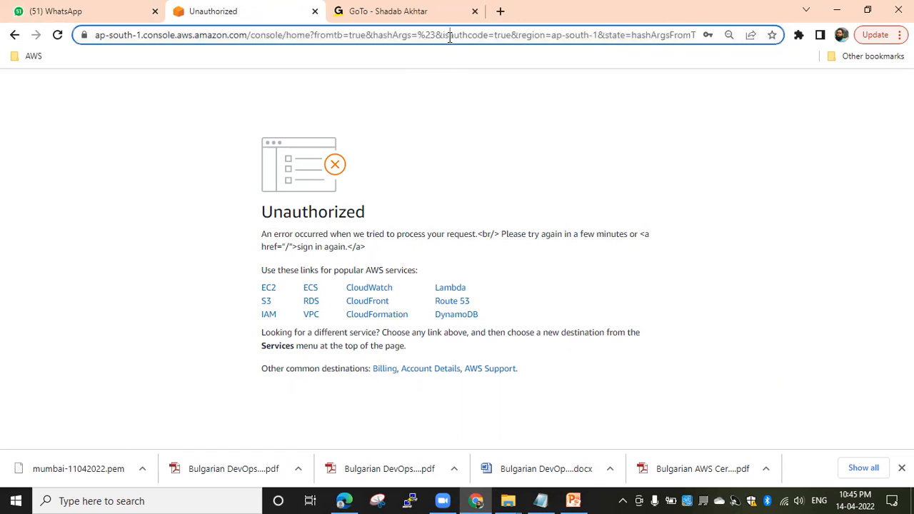
key(Return)
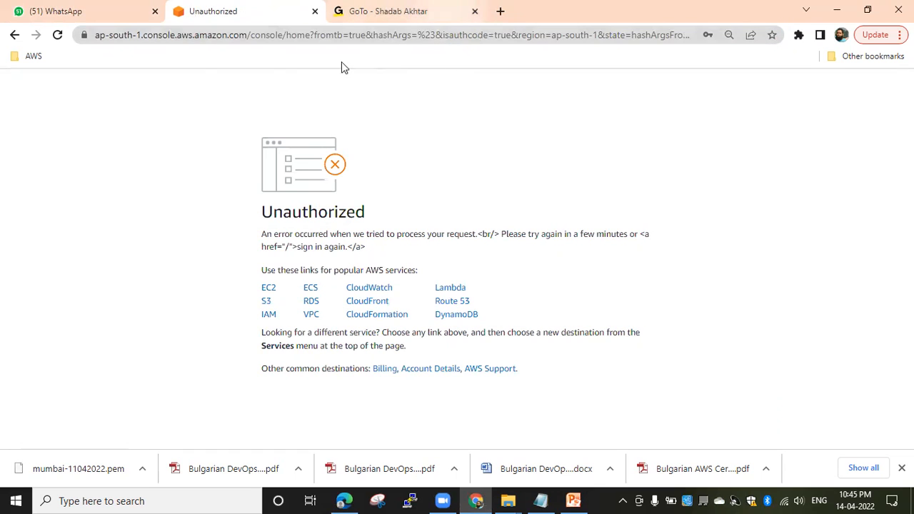
click(15, 35)
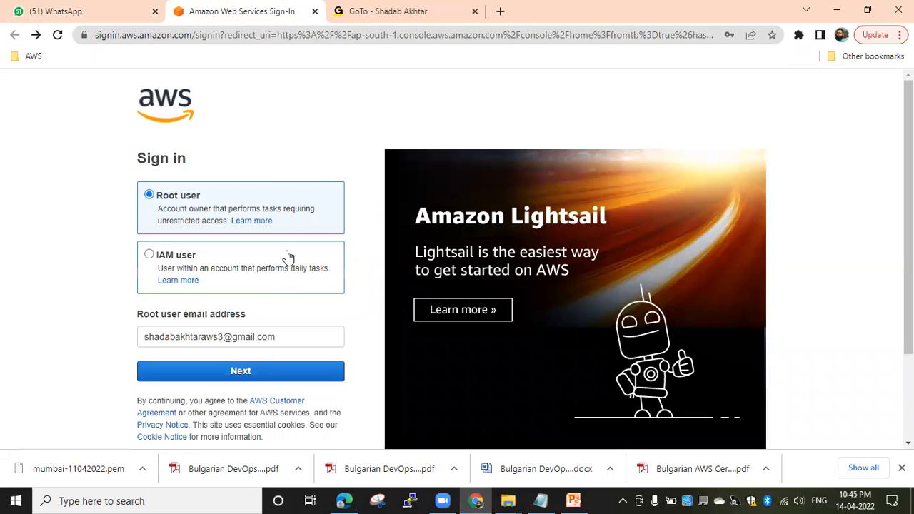
key(ctrl+w)
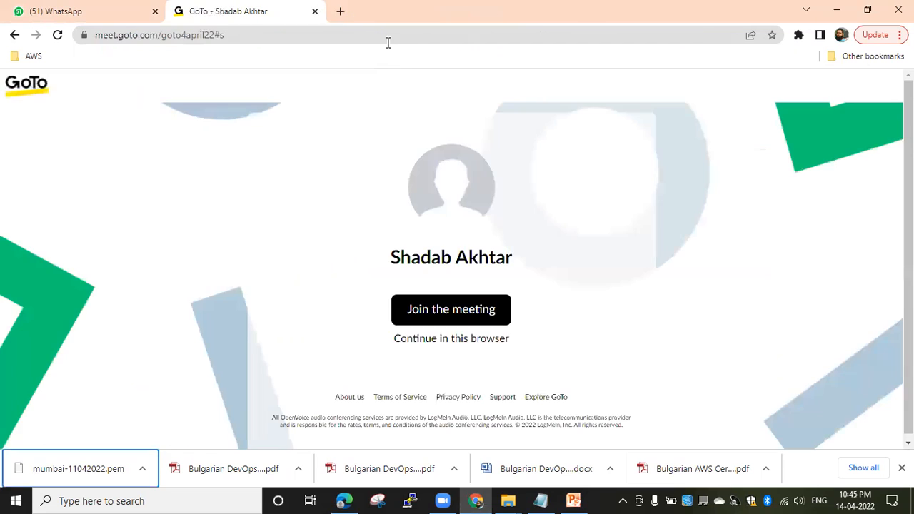
Load aws.amazon.com in a new browser tab
click(339, 10)
text(a)
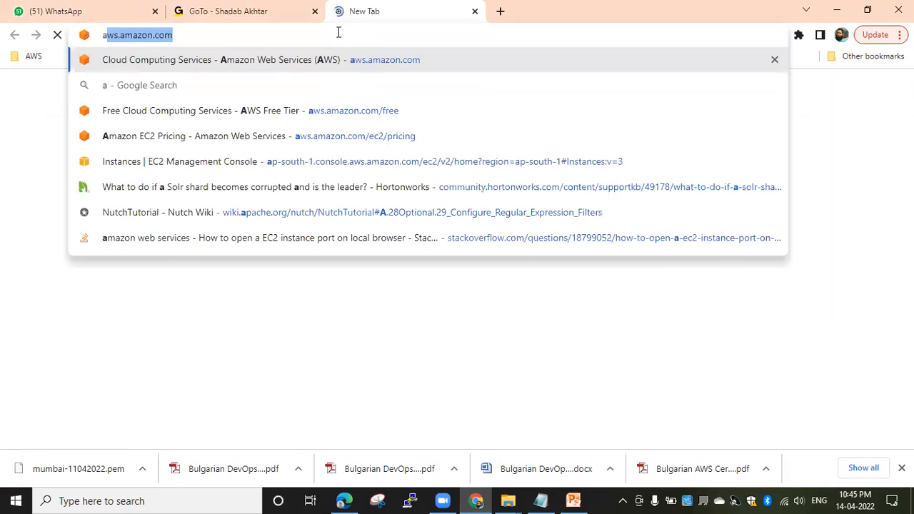
key(Right)
key(Return)
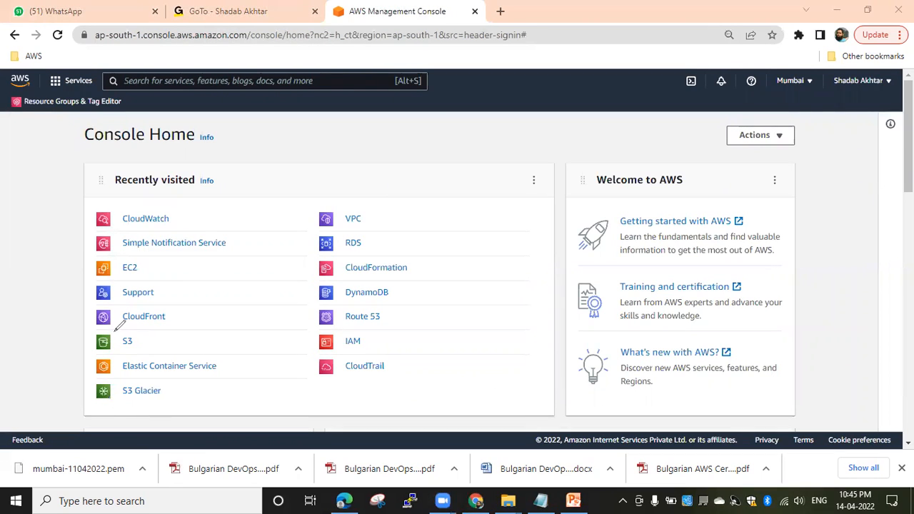
Open the S3 service from the recently visited list in a separate browser tab and switch to it
mouse_move(115, 332)
mouse_down()
mouse_move(115, 354)
mouse_move(125, 332)
mouse_move(145, 338)
mouse_move(142, 351)
mouse_move(124, 348)
mouse_up()
middle_click(126, 345)
click(556, 11)
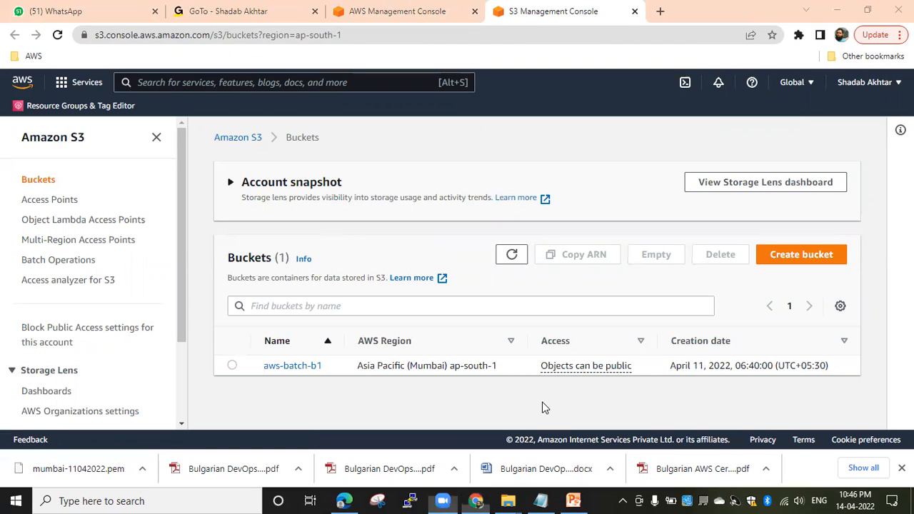
Open the aws-batch-b1 bucket in a separate browser tab and switch to it
mouse_move(262, 353)
mouse_down()
mouse_move(262, 374)
mouse_move(330, 373)
mouse_move(327, 342)
mouse_move(276, 346)
mouse_move(262, 361)
mouse_up()
key(ctrl+z)
click(566, 404)
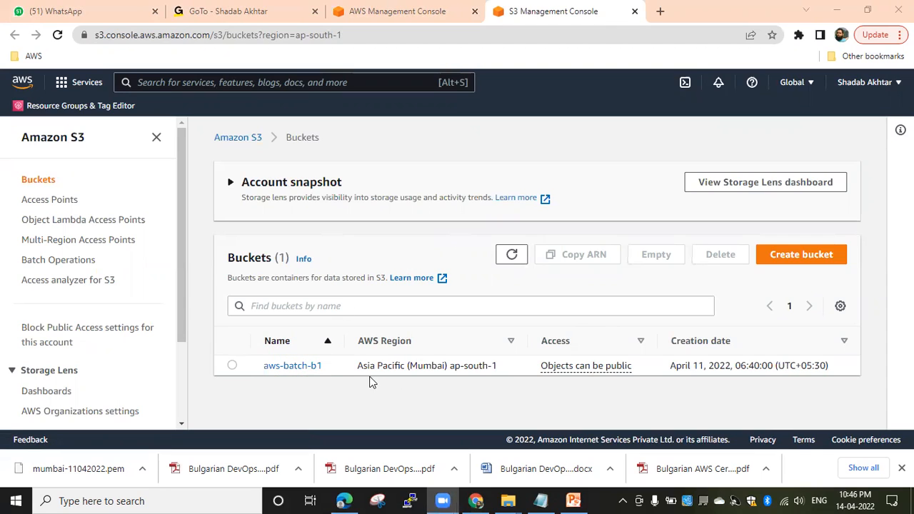
click(303, 366)
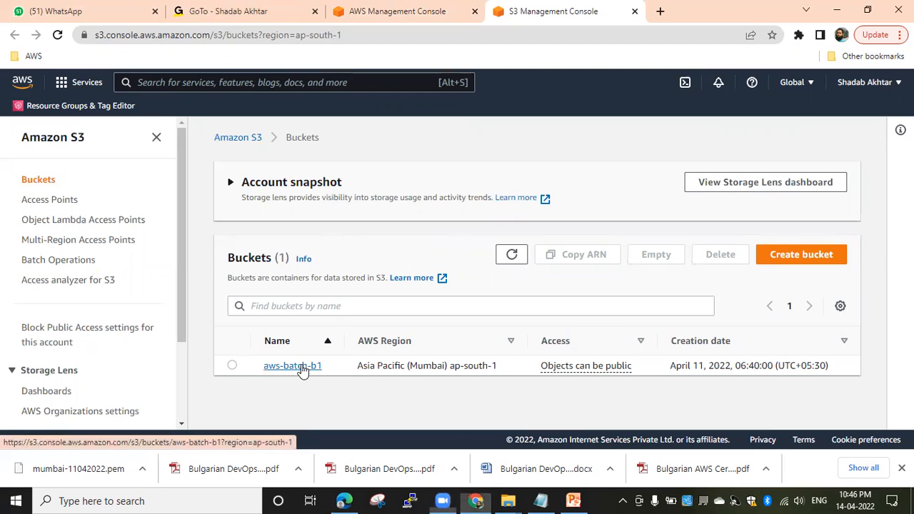
middle_click(303, 366)
click(648, 14)
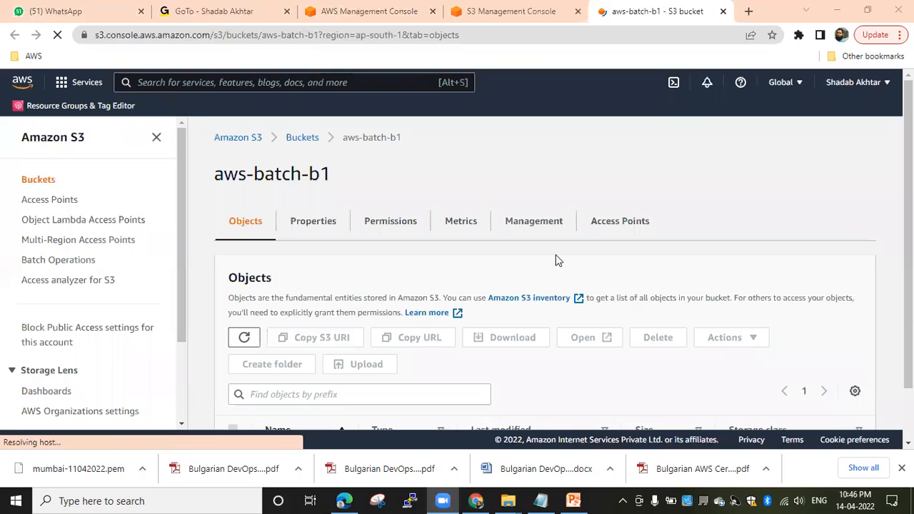
Examine the names and types of the files and folders stored in the aws-batch-b1 bucket
scroll(488, 300, down, 1)
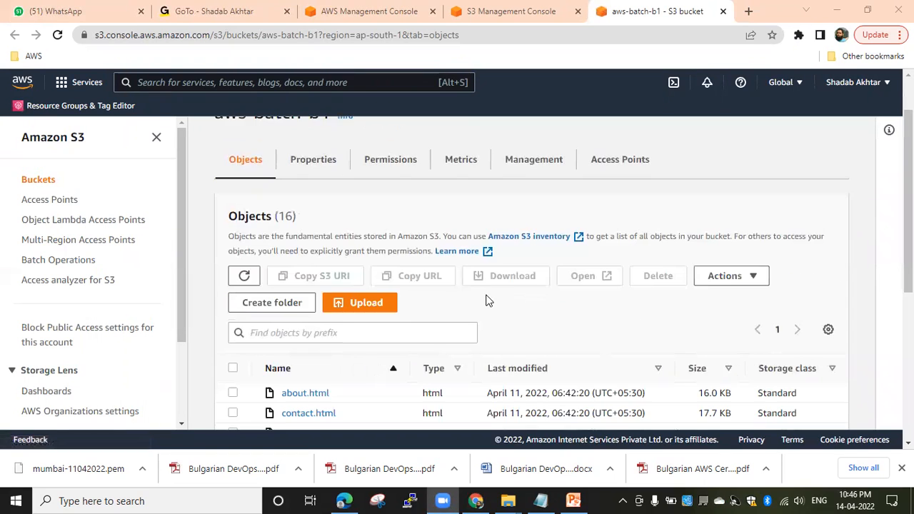
scroll(488, 301, down, 2)
scroll(585, 293, down, 3)
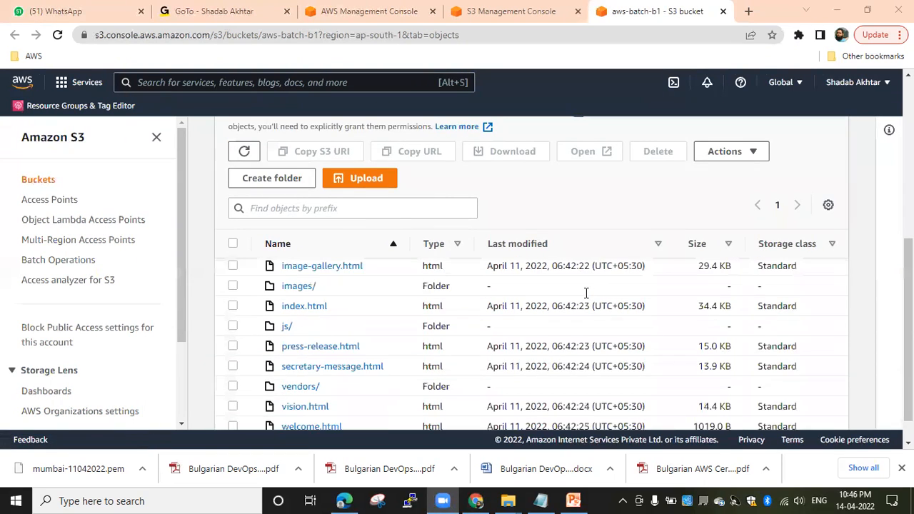
scroll(585, 292, down, 1)
scroll(450, 315, up, 5)
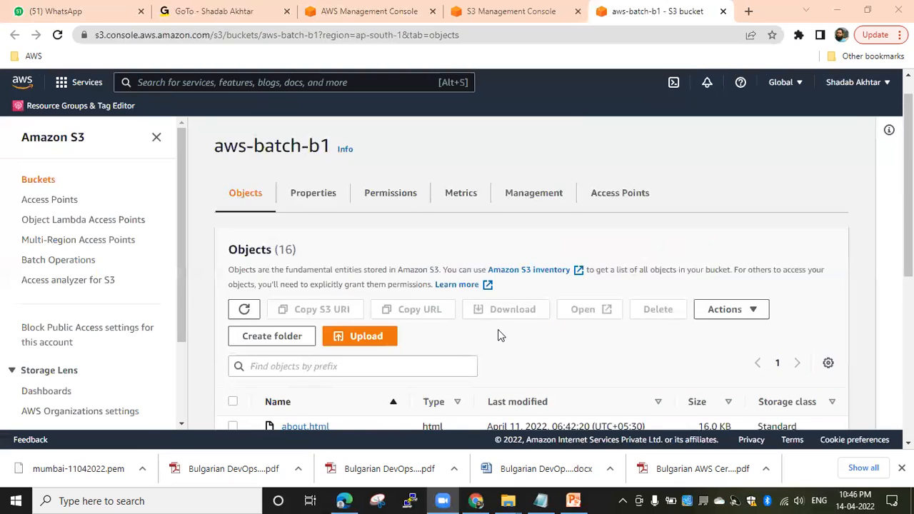
scroll(500, 333, down, 3)
scroll(506, 326, up, 1)
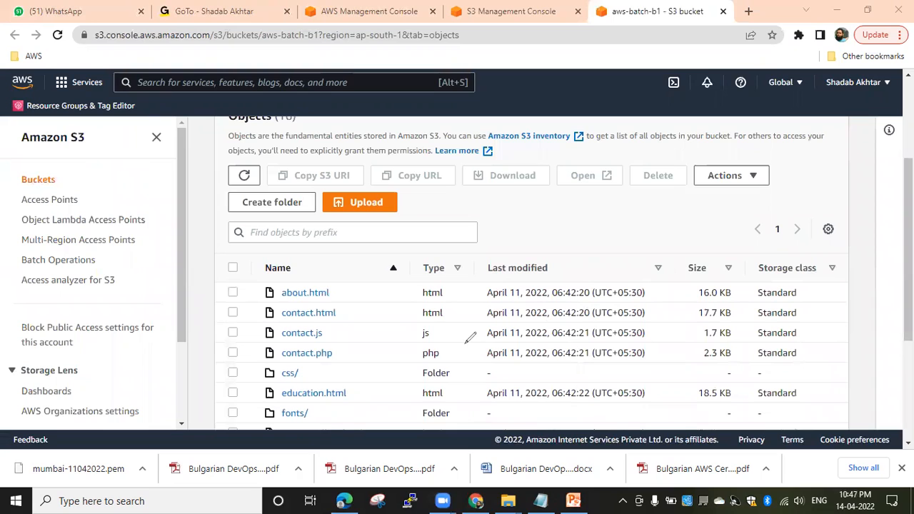
Outline the html, js and Folder entries in the objects' Type column with the annotation pen and undo those markings
mouse_move(416, 283)
mouse_down()
mouse_move(414, 300)
mouse_move(439, 322)
mouse_move(456, 298)
mouse_move(434, 279)
mouse_up()
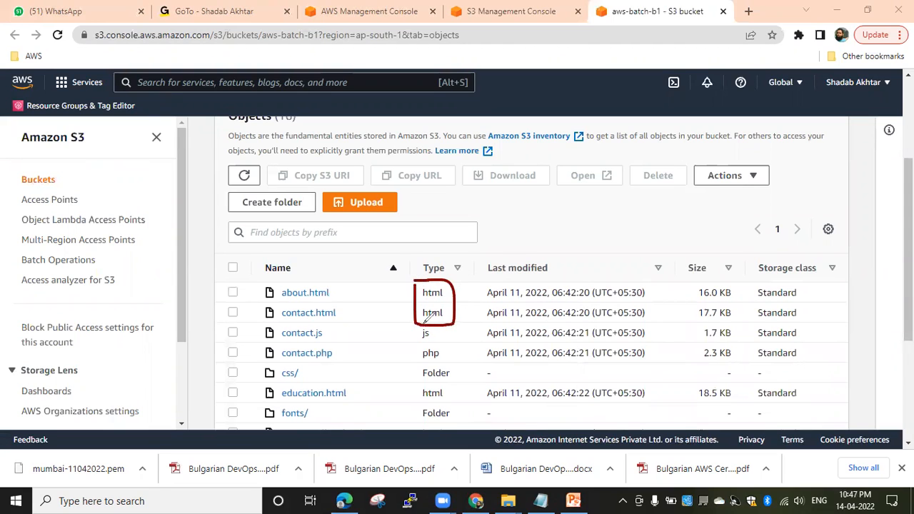
mouse_move(417, 325)
mouse_down()
mouse_move(416, 347)
mouse_move(438, 337)
mouse_move(438, 327)
mouse_up()
mouse_move(425, 359)
mouse_down()
mouse_move(423, 386)
mouse_move(461, 364)
mouse_move(429, 355)
mouse_up()
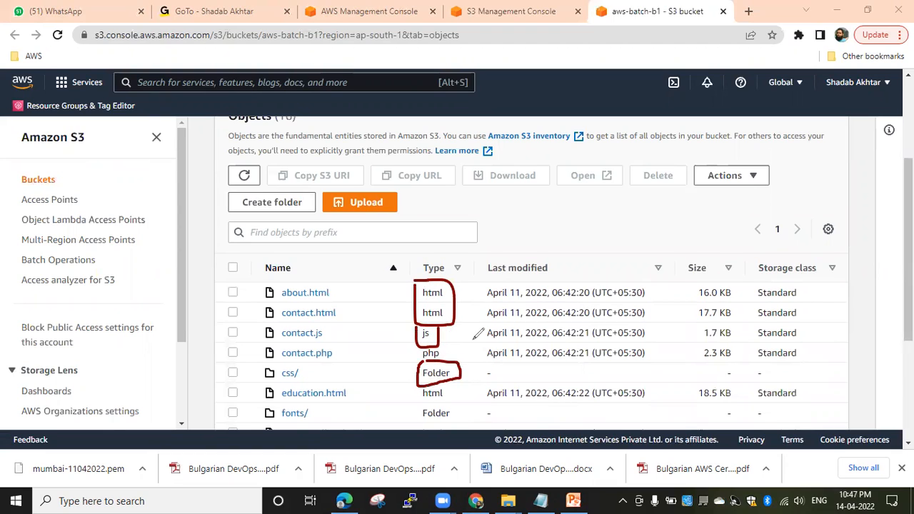
key(ctrl+z)
key(ctrl+z)
key(ctrl+z)
key(ctrl+z)
key(ctrl+z)
key(ctrl+z)
key(ctrl+z)
key(ctrl+z)
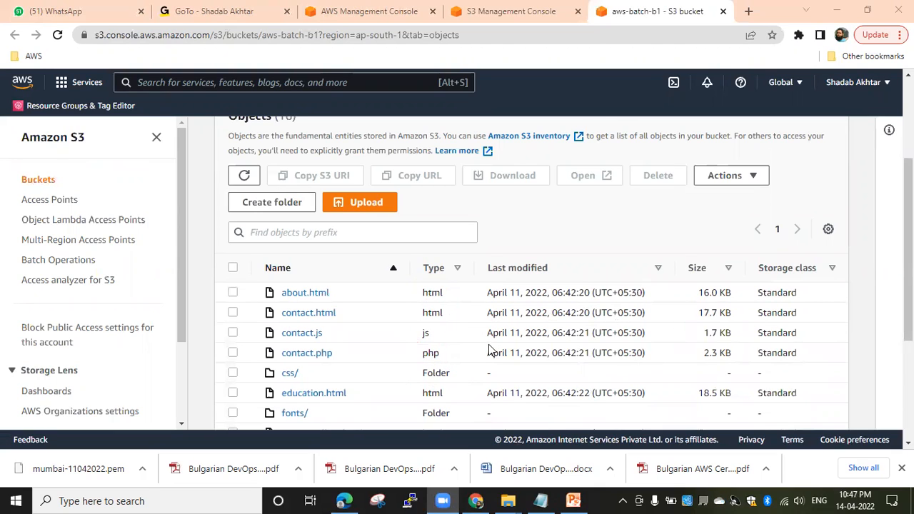
Show the Static website hosting section in the properties of the aws-batch-b1 bucket
scroll(489, 345, up, 3)
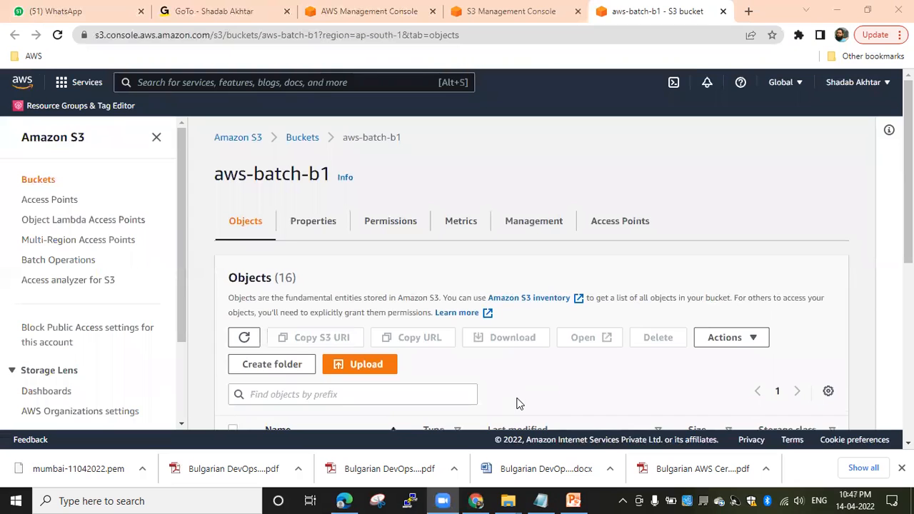
mouse_move(285, 212)
mouse_down()
mouse_move(313, 232)
mouse_move(350, 222)
mouse_move(341, 200)
mouse_move(289, 204)
mouse_move(286, 214)
mouse_up()
click(323, 224)
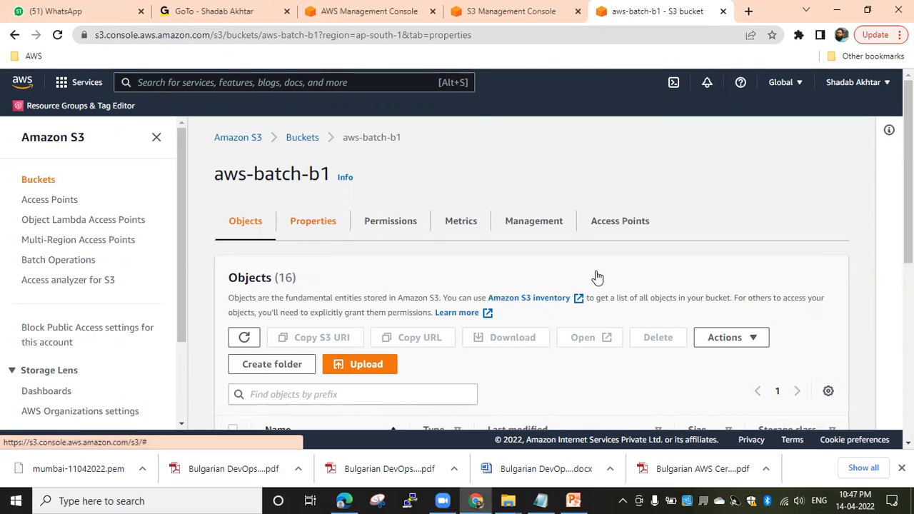
scroll(662, 290, down, 4)
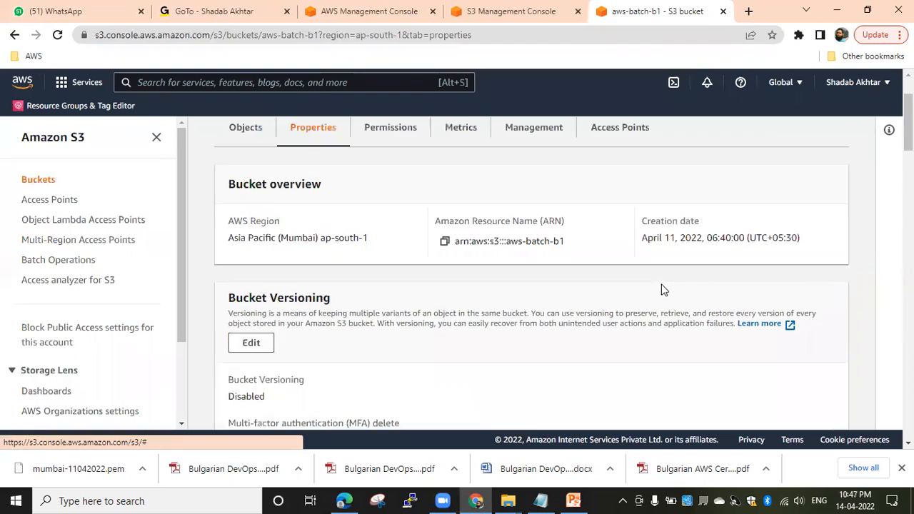
scroll(667, 280, down, 10)
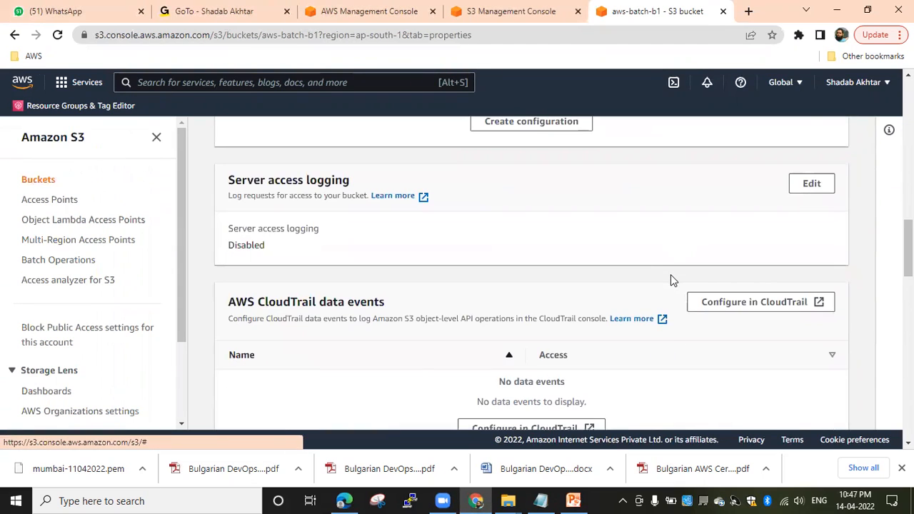
scroll(670, 280, down, 10)
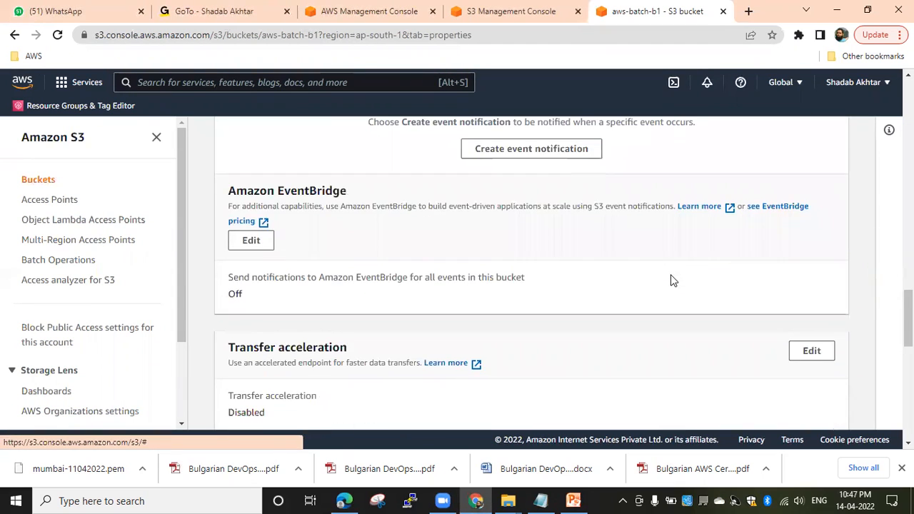
scroll(670, 279, down, 6)
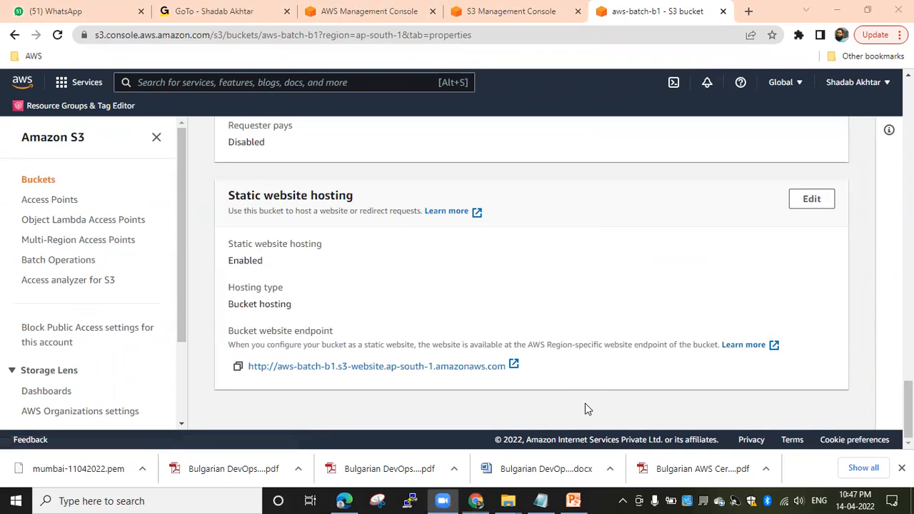
Outline the Static website hosting section, its Enabled status and the website endpoint, and underline the parts of the endpoint address
mouse_move(219, 180)
mouse_down()
mouse_move(215, 386)
mouse_move(521, 371)
mouse_move(553, 348)
mouse_move(542, 187)
mouse_move(308, 173)
mouse_move(219, 182)
mouse_up()
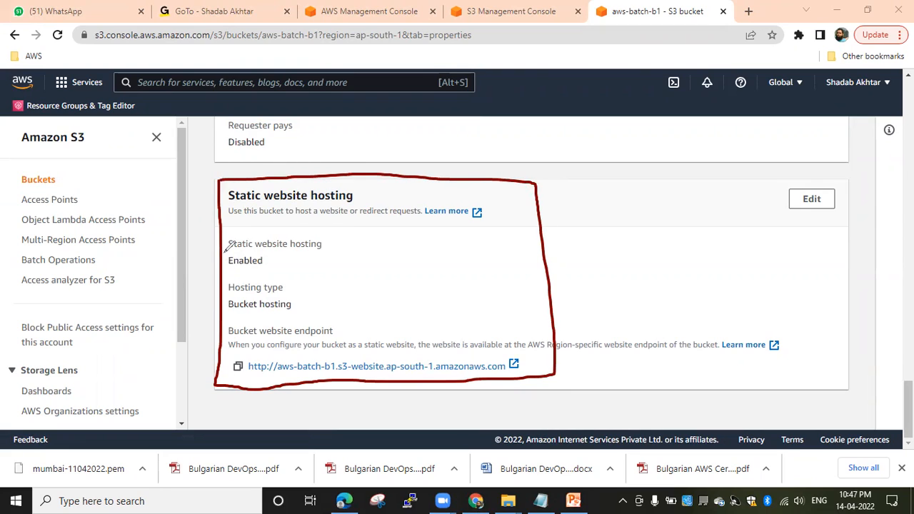
mouse_move(214, 251)
mouse_down()
mouse_move(272, 250)
mouse_move(270, 271)
mouse_move(216, 273)
mouse_move(212, 250)
mouse_move(230, 251)
mouse_up()
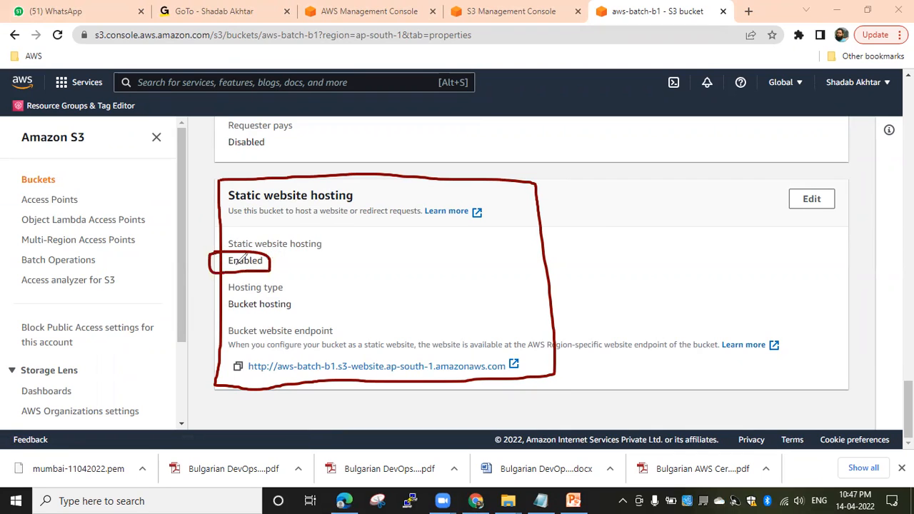
drag(201, 350, 366, 350)
mouse_move(483, 340)
mouse_down()
mouse_move(534, 344)
mouse_move(537, 389)
mouse_move(195, 392)
mouse_move(192, 349)
mouse_move(214, 351)
mouse_up()
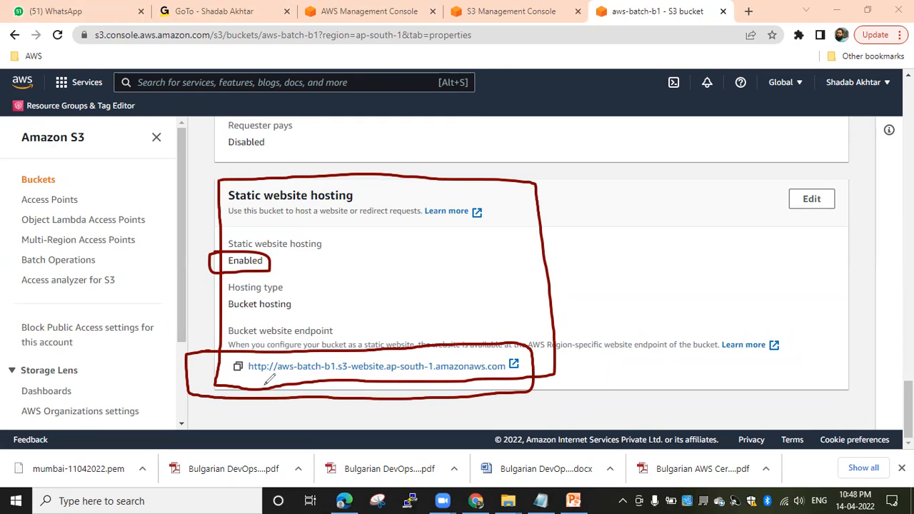
drag(279, 377, 336, 376)
drag(334, 361, 381, 374)
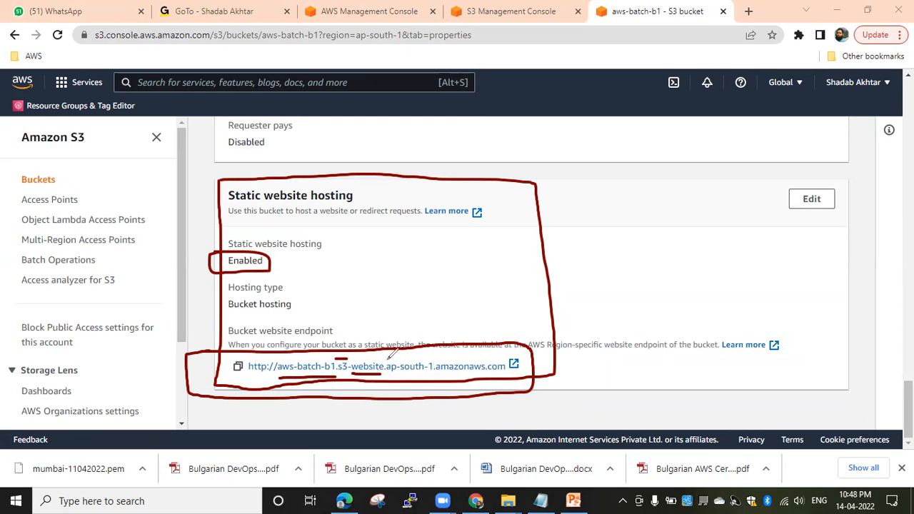
drag(388, 357, 432, 357)
drag(435, 376, 506, 375)
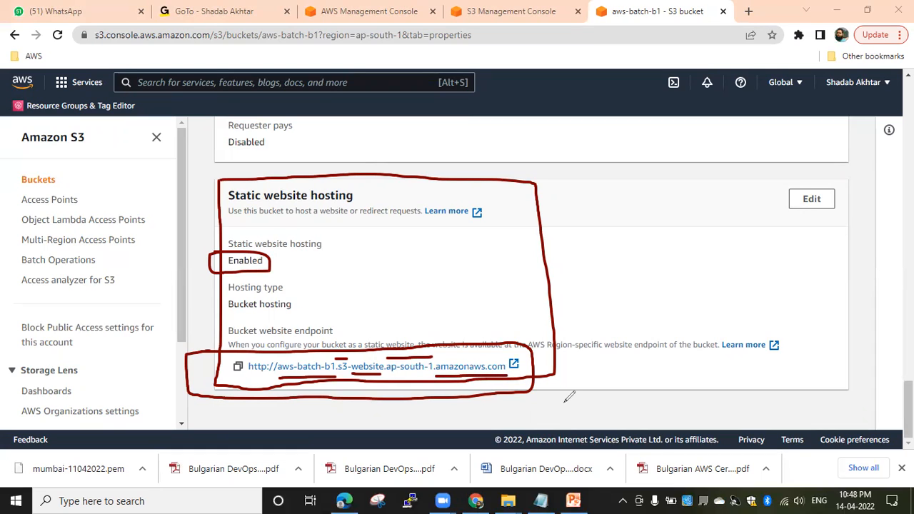
Undo all pen markings over the Static website hosting section
key(ctrl+z)
key(ctrl+z)
key(ctrl+z)
key(ctrl+z)
key(ctrl+z)
key(ctrl+z)
key(ctrl+z)
key(ctrl+z)
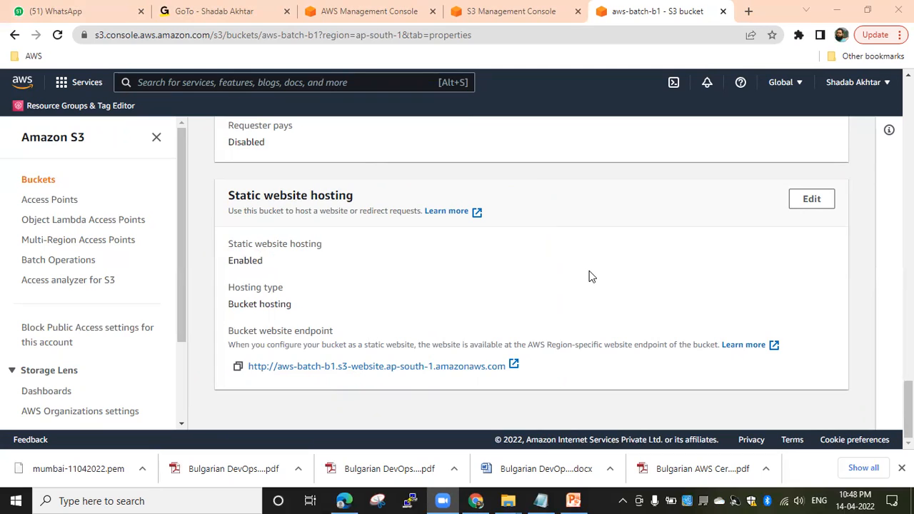
Open the bucket website endpoint and switch to the browser tab showing the hosted site
click(362, 375)
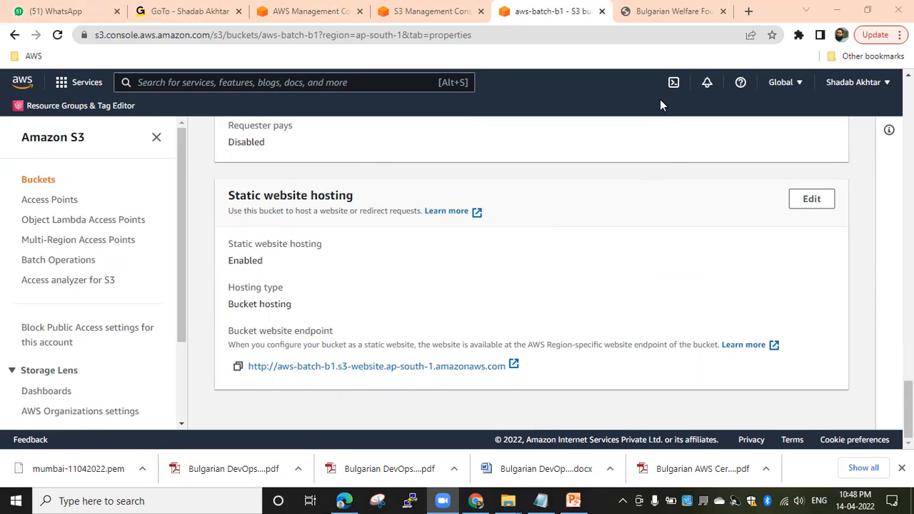
click(657, 12)
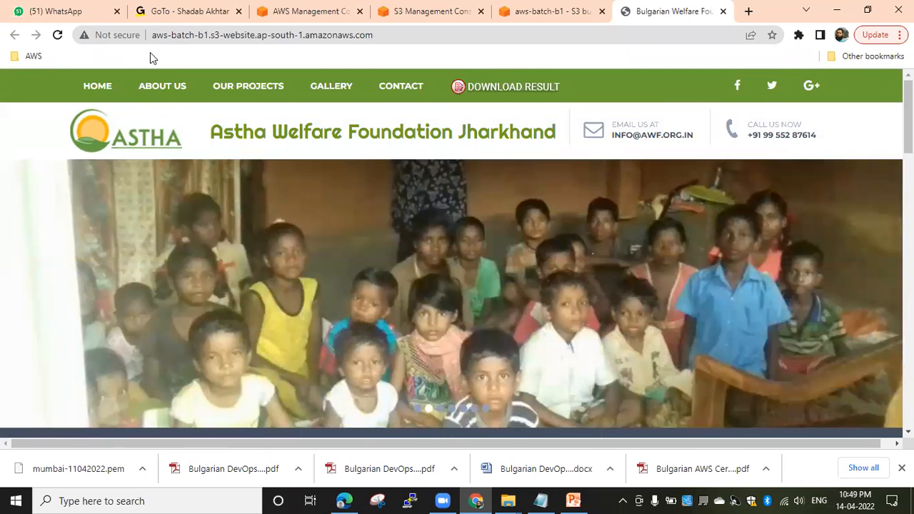
Highlight the hosted site's endpoint address, look through the home page from start to end, and reload it
drag(151, 35, 386, 34)
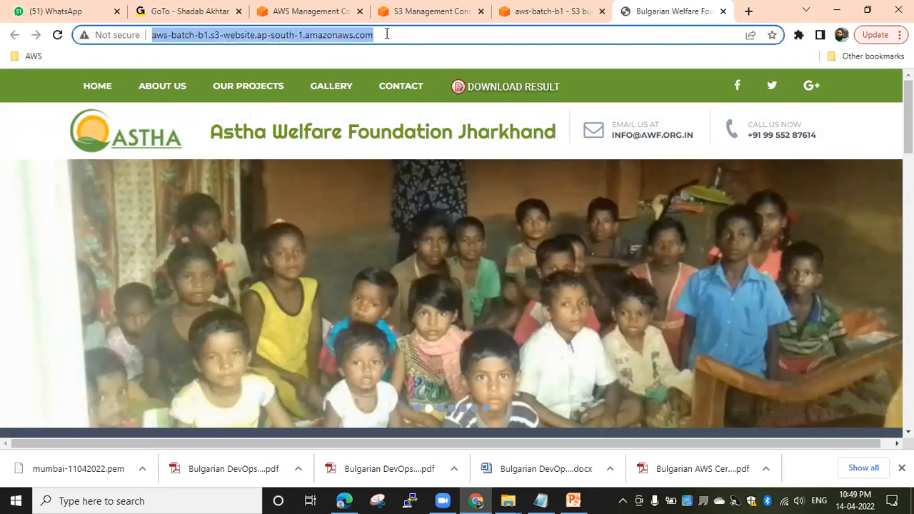
scroll(430, 253, down, 15)
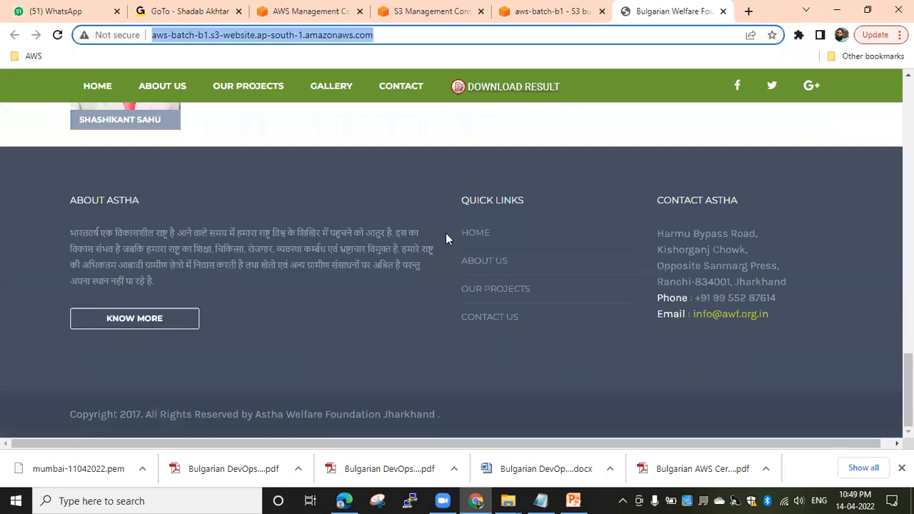
scroll(445, 239, up, 15)
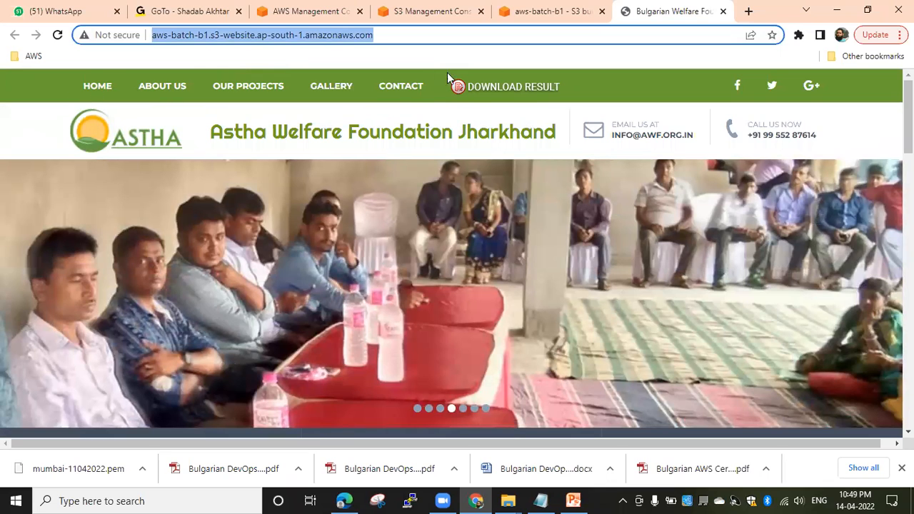
click(57, 34)
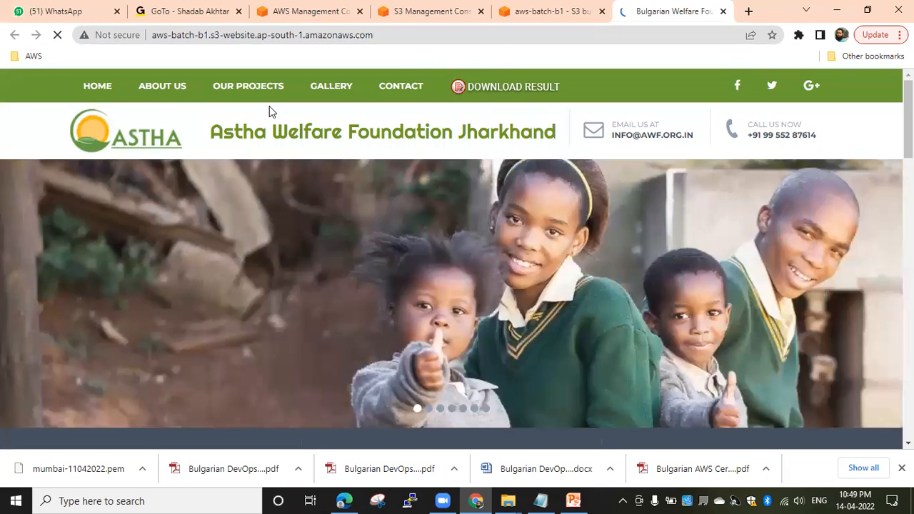
Open the site's Education page under Our Projects, close the advertising pop-up, and look through the page
mouse_move(154, 89)
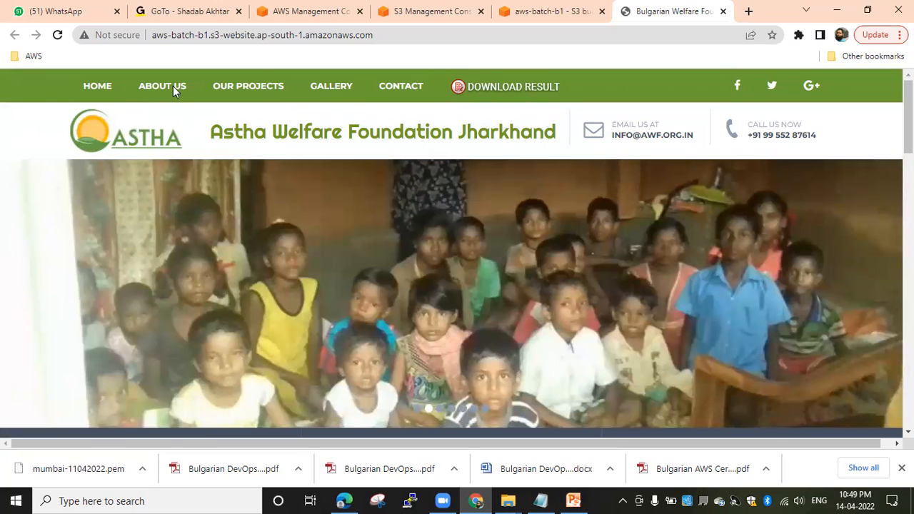
click(267, 89)
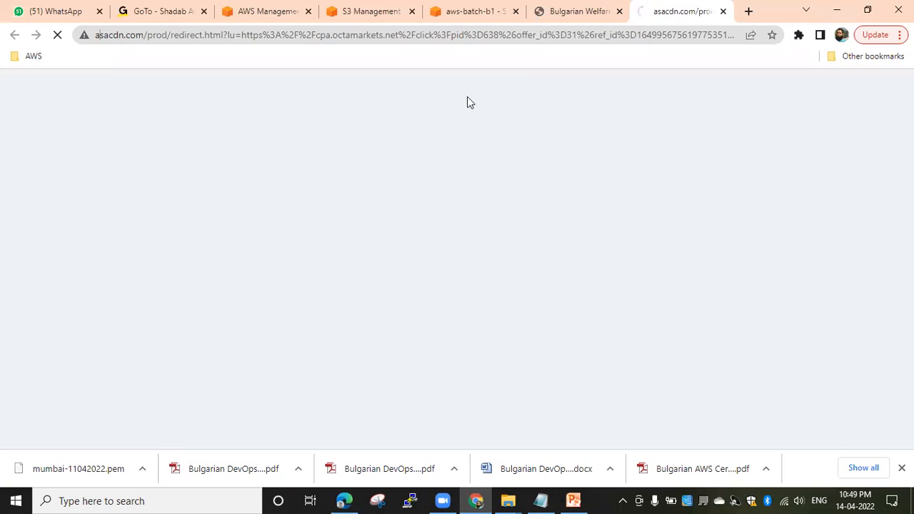
click(723, 11)
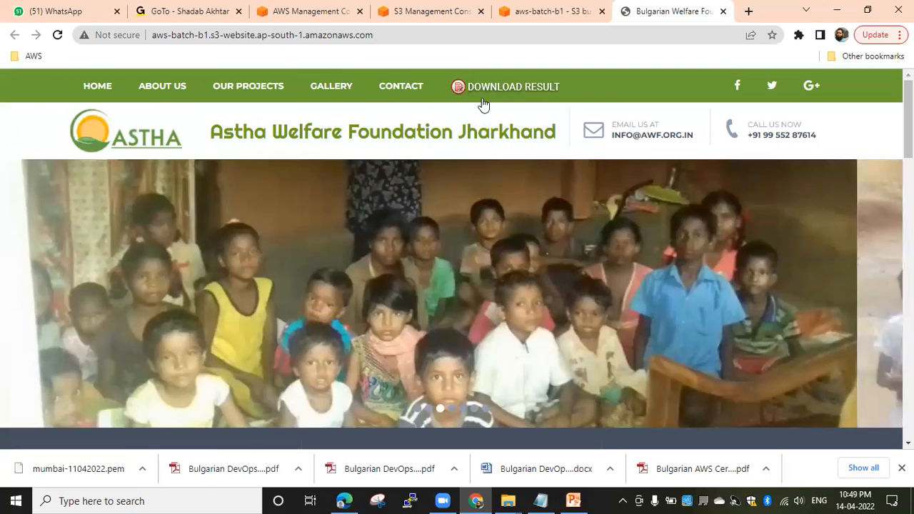
mouse_move(257, 91)
click(253, 129)
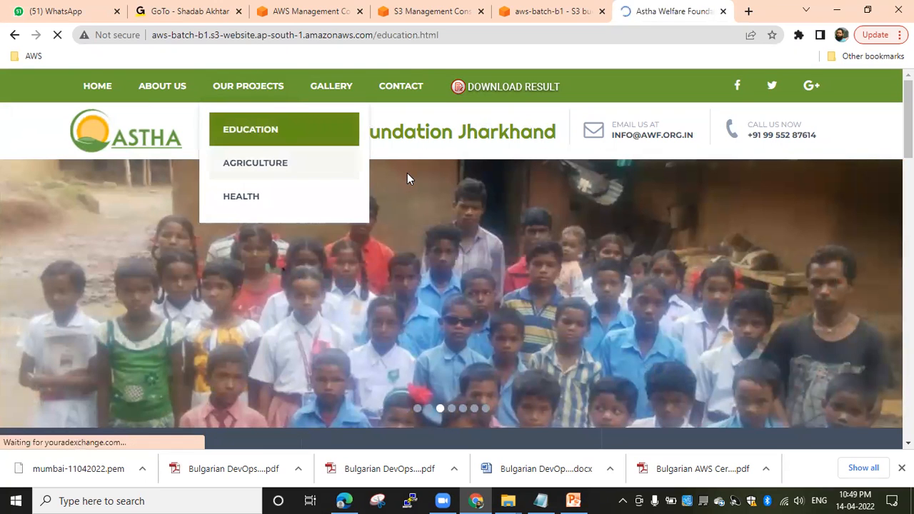
scroll(483, 232, down, 10)
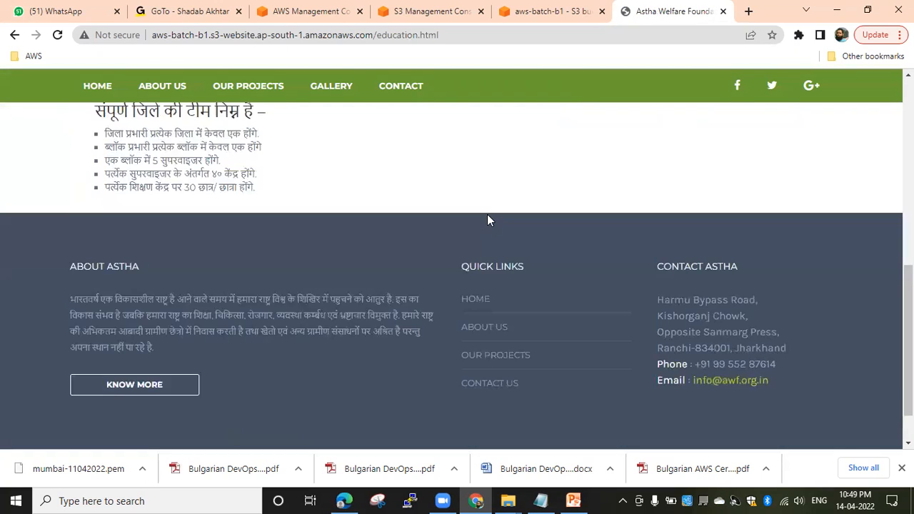
scroll(499, 213, up, 10)
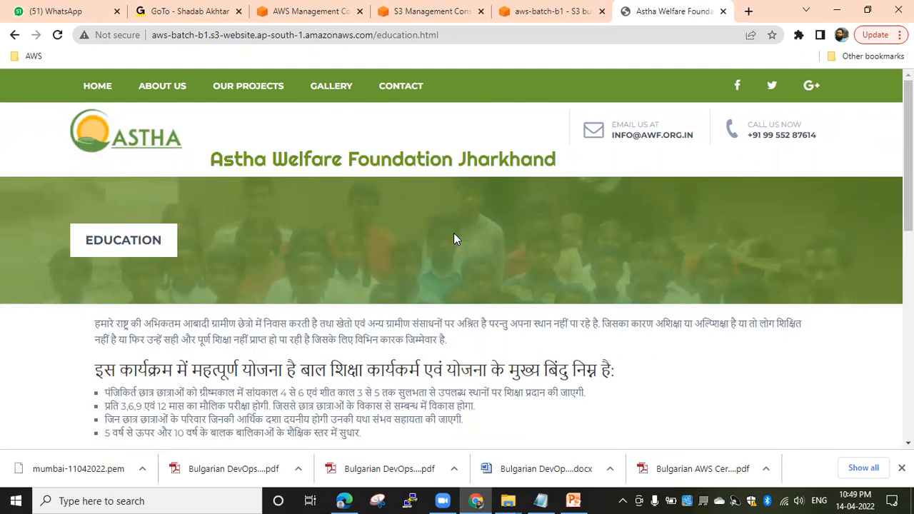
Shorten the page address to the bare endpoint aws-batch-b1.s3-website.ap-south-1.amazonaws.com
click(471, 32)
click(472, 30)
key(BackSpace)
key(BackSpace)
key(BackSpace)
key(BackSpace)
key(BackSpace)
key(BackSpace)
key(BackSpace)
key(BackSpace)
key(BackSpace)
key(BackSpace)
key(BackSpace)
key(BackSpace)
key(BackSpace)
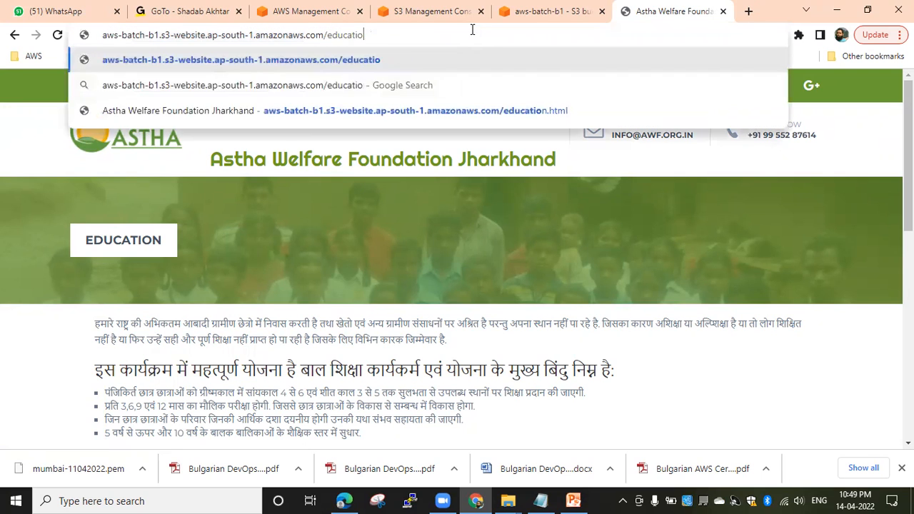
key(BackSpace)
key(BackSpace)
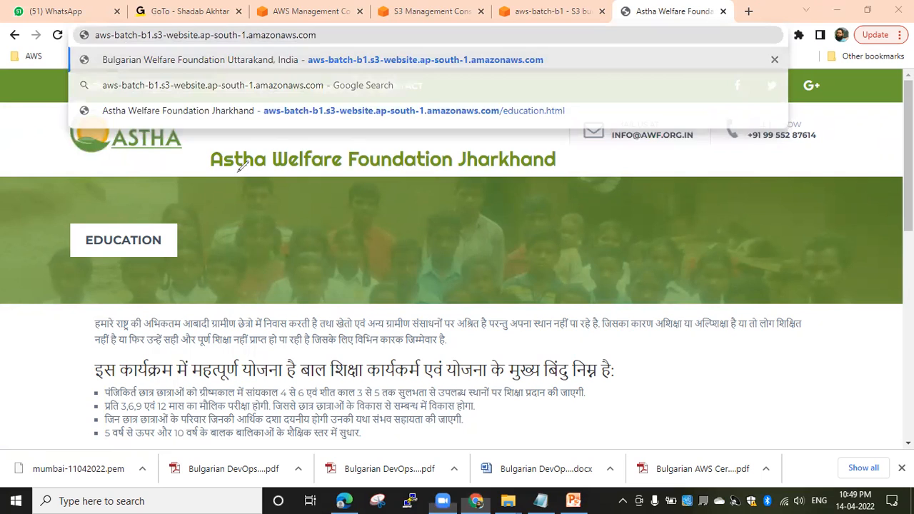
key(Return)
Frame the endpoint address with the pen and draw a branching line with handwritten notes and dots beneath it
mouse_move(93, 33)
mouse_down()
mouse_move(120, 54)
mouse_move(326, 52)
mouse_move(315, 20)
mouse_move(93, 22)
mouse_up()
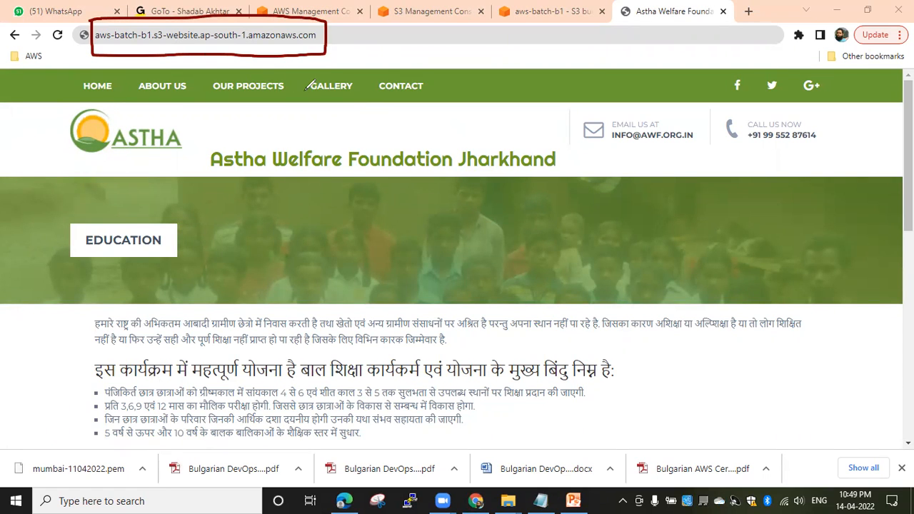
mouse_move(299, 43)
mouse_down()
mouse_move(312, 89)
mouse_move(330, 87)
mouse_move(330, 67)
mouse_move(338, 100)
mouse_move(352, 103)
mouse_up()
mouse_move(328, 68)
mouse_down()
mouse_move(343, 56)
mouse_move(343, 67)
mouse_move(354, 63)
mouse_up()
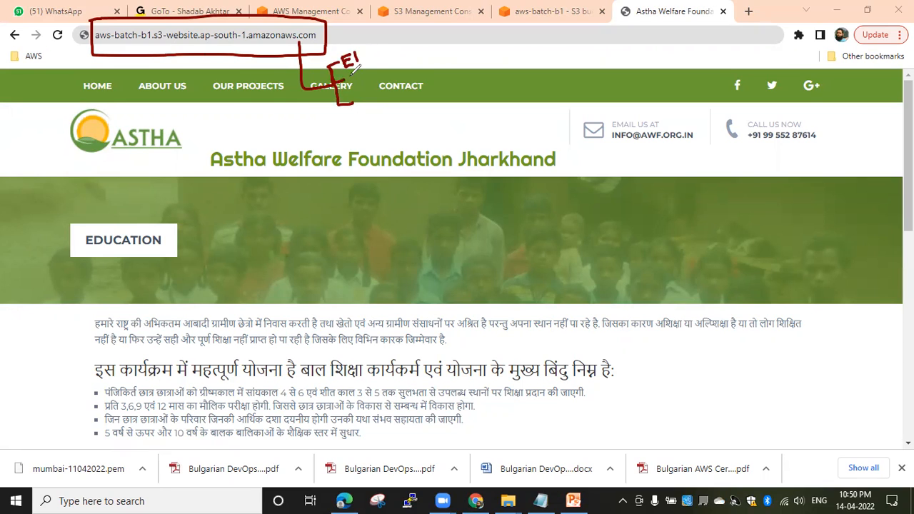
mouse_move(354, 70)
mouse_down()
mouse_move(351, 80)
mouse_move(371, 73)
mouse_up()
click(364, 90)
click(364, 95)
click(364, 100)
click(368, 118)
Undo all pen markings around the endpoint address and over the website menu
key(ctrl+z)
key(ctrl+z)
key(ctrl+z)
key(ctrl+z)
key(ctrl+z)
key(ctrl+z)
key(ctrl+z)
key(ctrl+z)
key(ctrl+z)
key(ctrl+z)
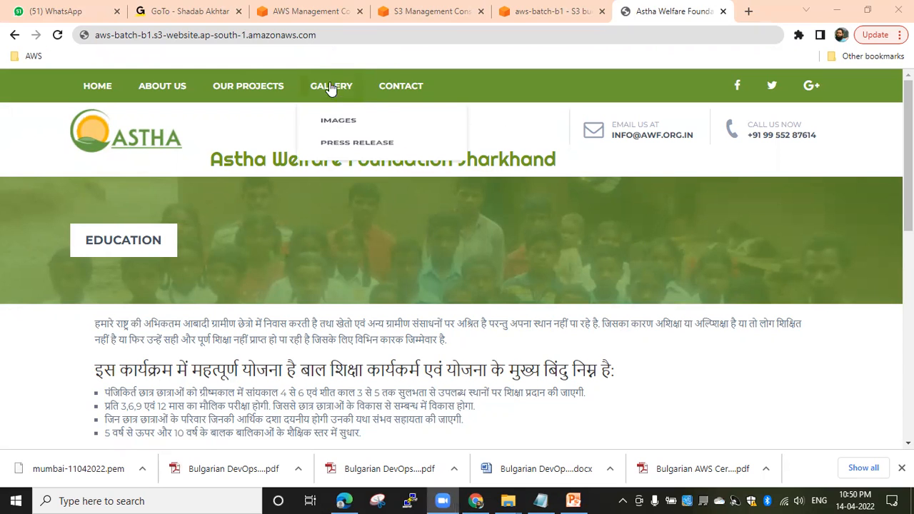
Search the AWS console for cloudfront, highlight its Global Content Delivery Network description, and open CloudFront in a separate browser tab
click(318, 12)
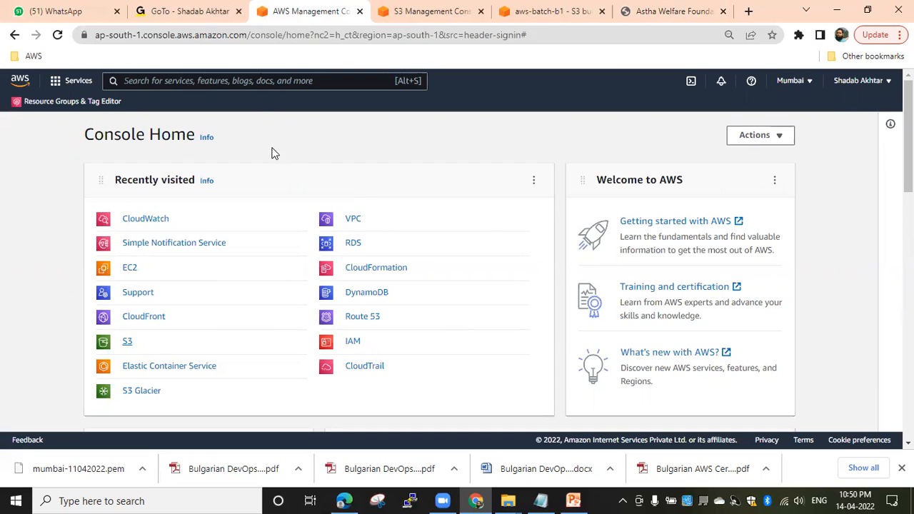
click(253, 81)
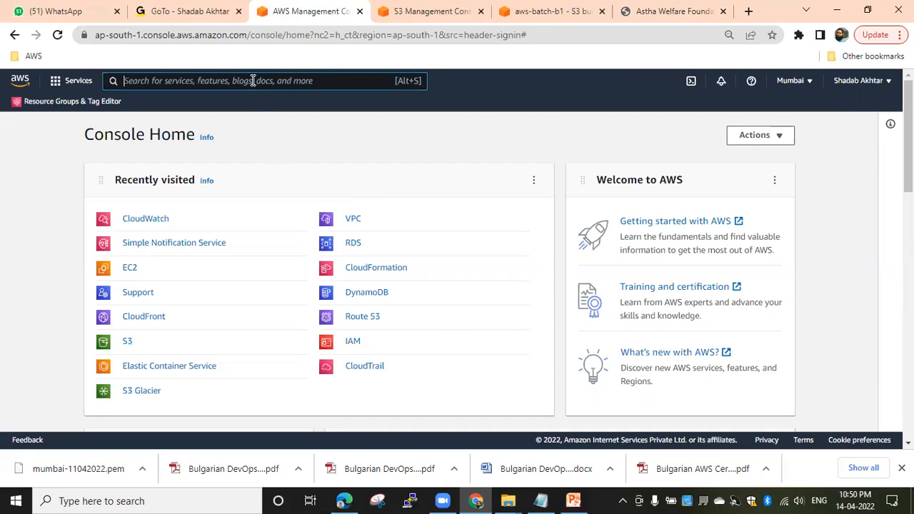
text(clo)
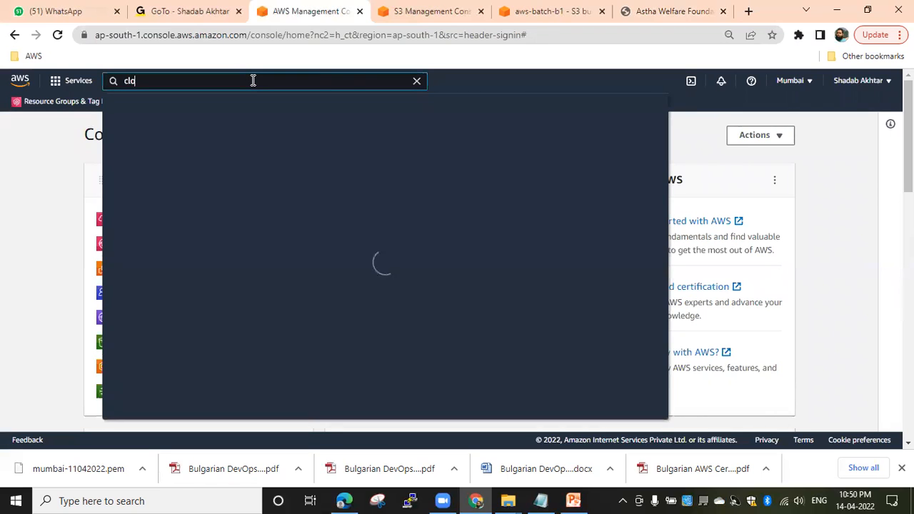
text(ud)
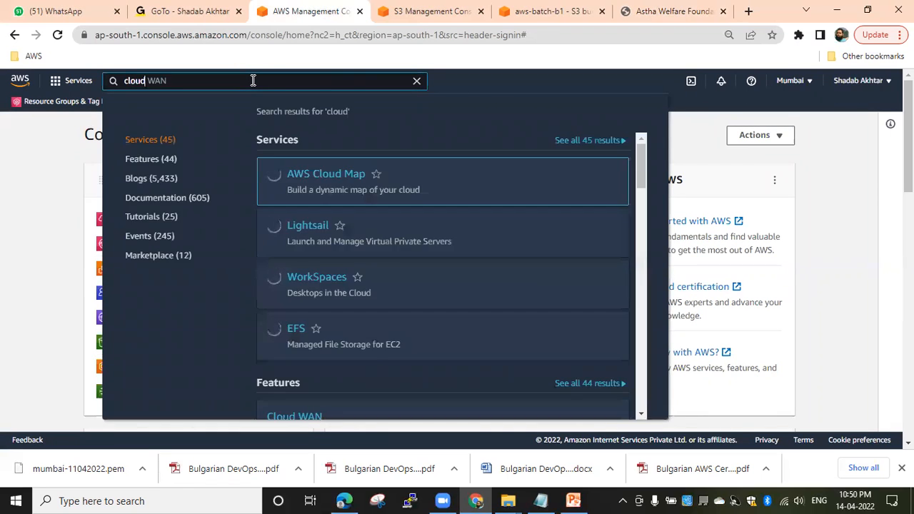
text(front)
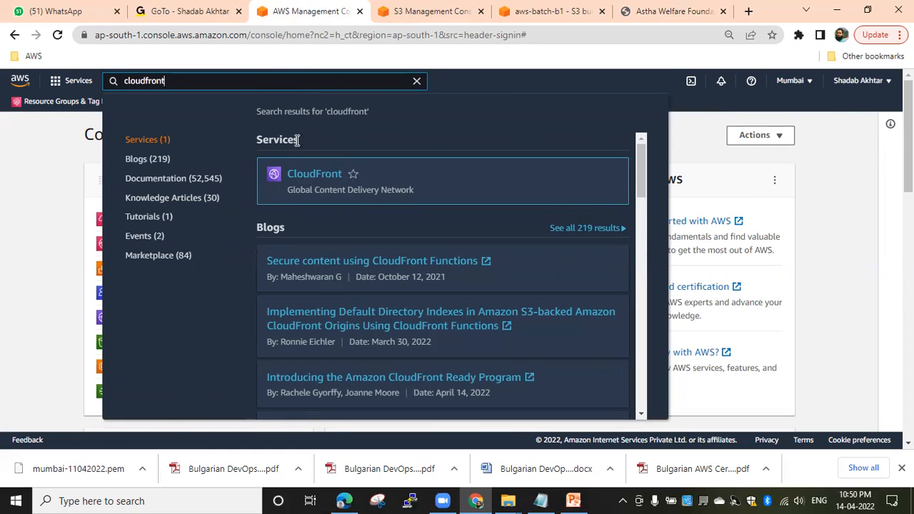
drag(287, 190, 368, 198)
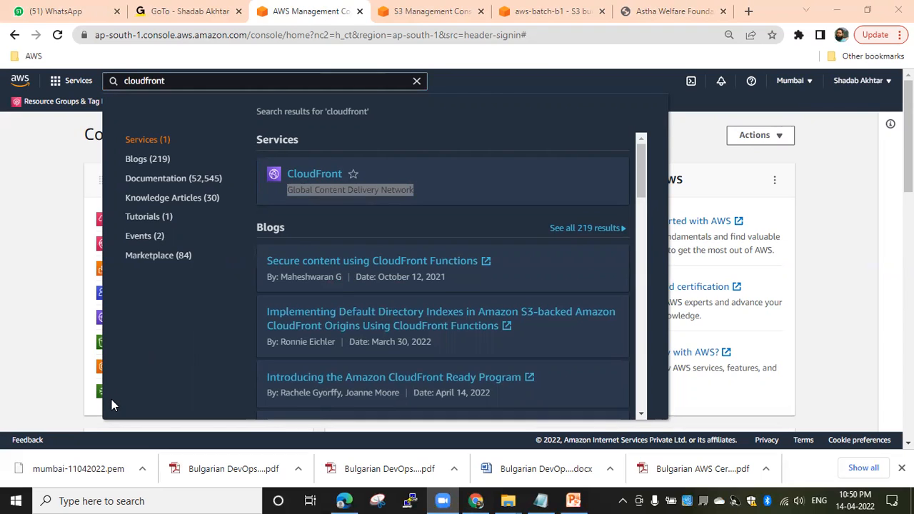
middle_click(312, 175)
click(363, 13)
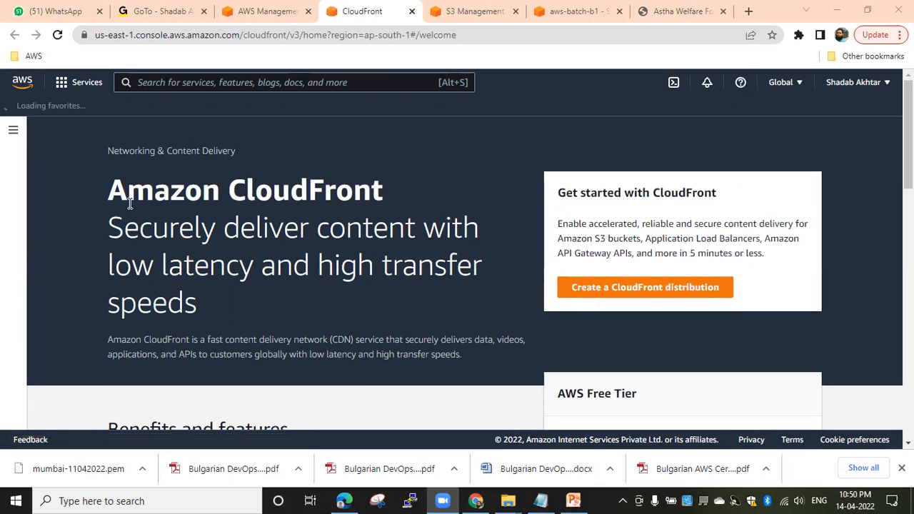
Highlight the Amazon CloudFront headline and the content delivery network description below it, then clear the selection
drag(109, 190, 453, 296)
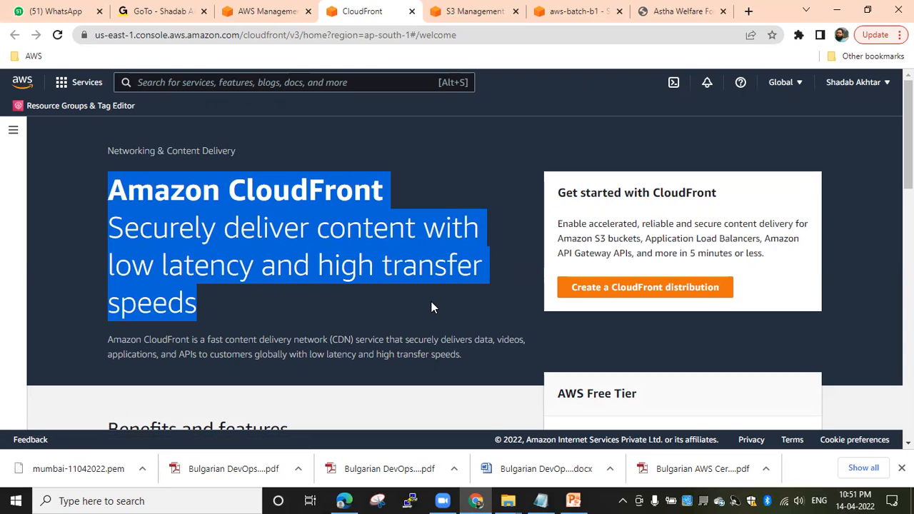
drag(104, 340, 511, 339)
drag(529, 339, 495, 368)
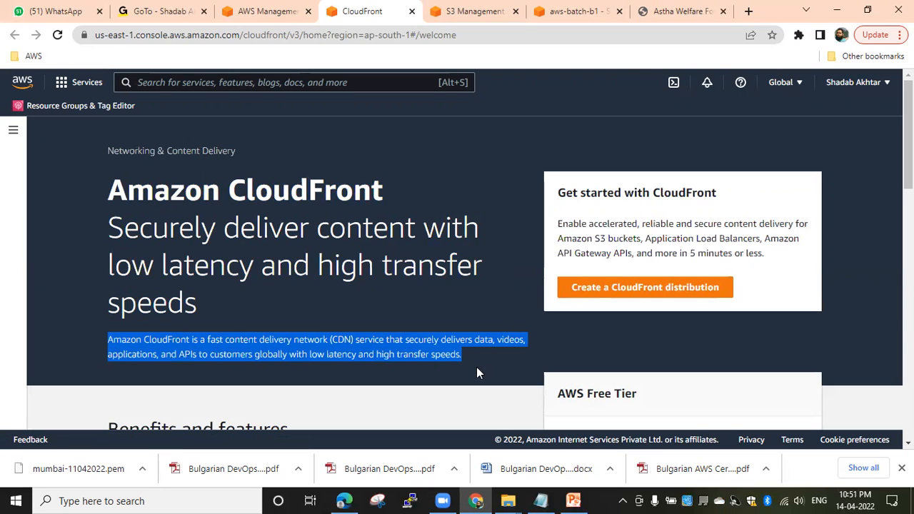
click(480, 372)
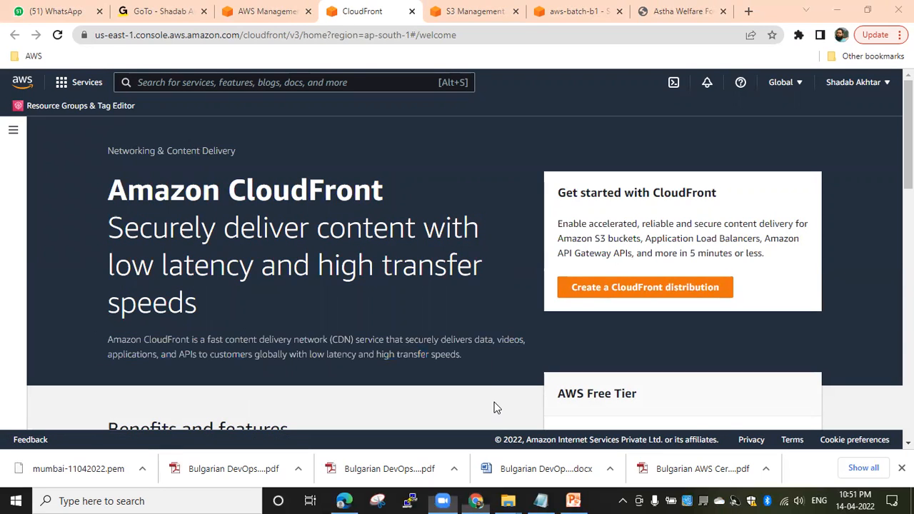
Start a new CloudFront distribution and choose the S3 bucket aws-batch-b1 as its origin domain
mouse_move(567, 269)
mouse_down()
mouse_move(567, 306)
mouse_move(658, 305)
mouse_move(729, 290)
mouse_move(730, 269)
mouse_move(567, 265)
mouse_up()
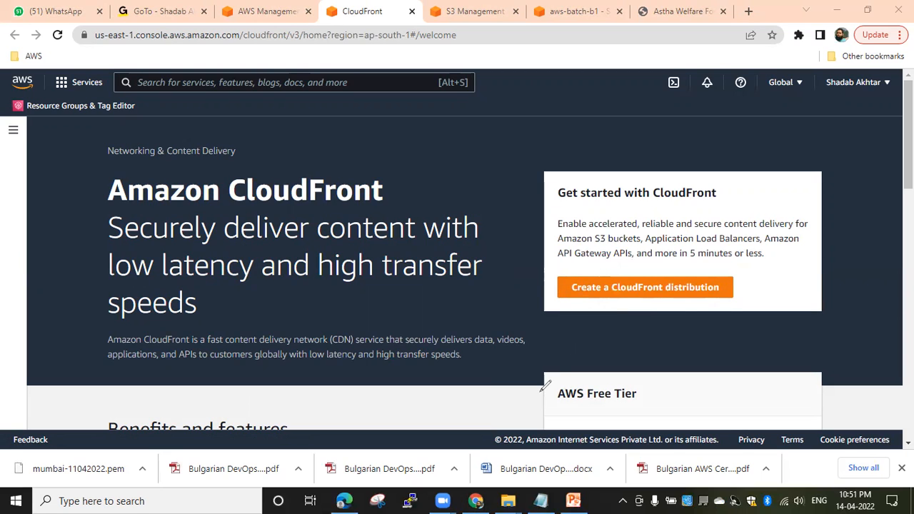
click(647, 289)
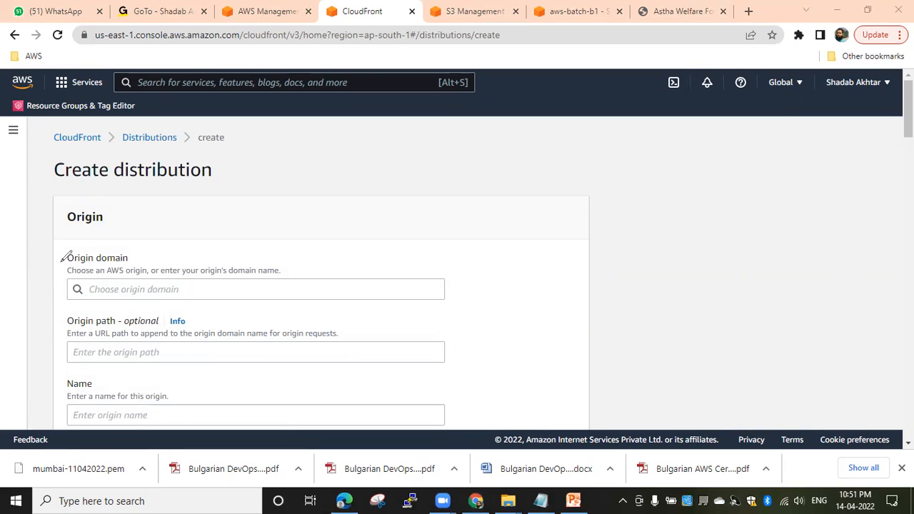
mouse_move(63, 244)
mouse_down()
mouse_move(63, 284)
mouse_move(288, 276)
mouse_move(288, 257)
mouse_move(257, 246)
mouse_move(63, 246)
mouse_up()
click(204, 282)
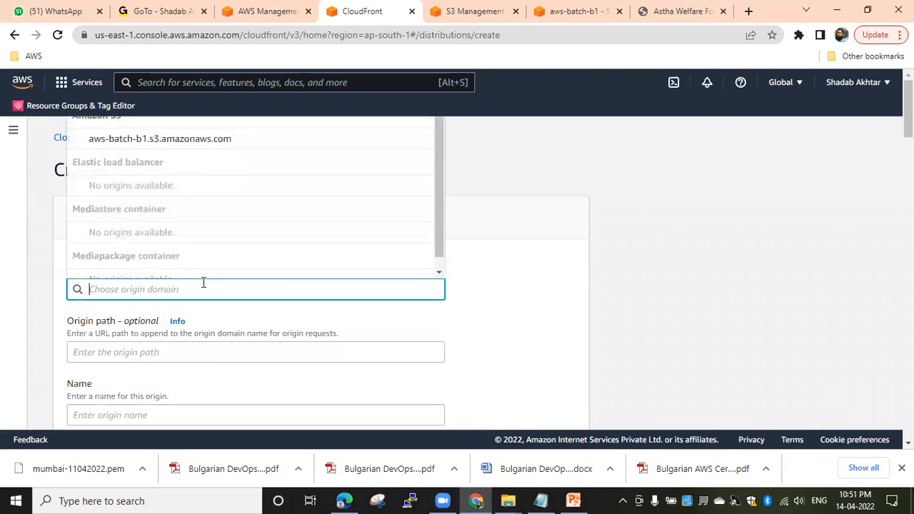
click(172, 143)
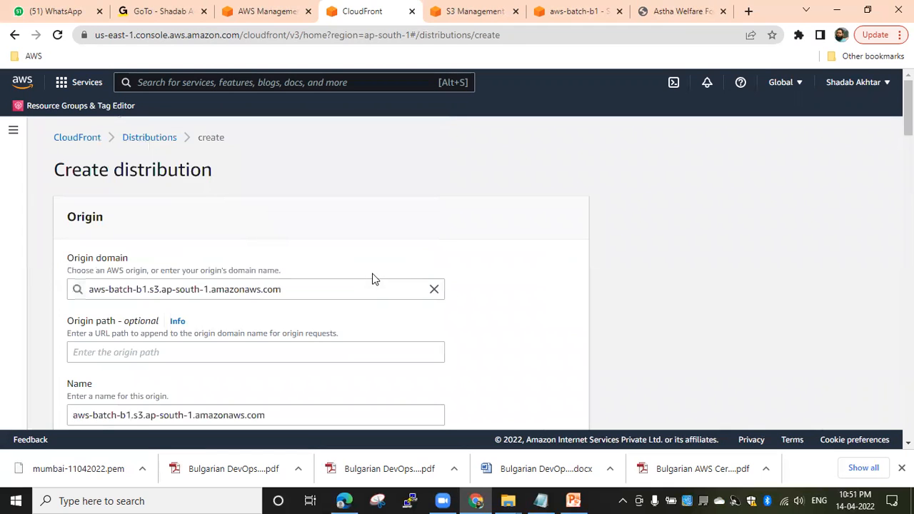
Review the origin settings, outline the S3 bucket access Info link, and open its help text with the heading highlighted
scroll(369, 217, down, 2)
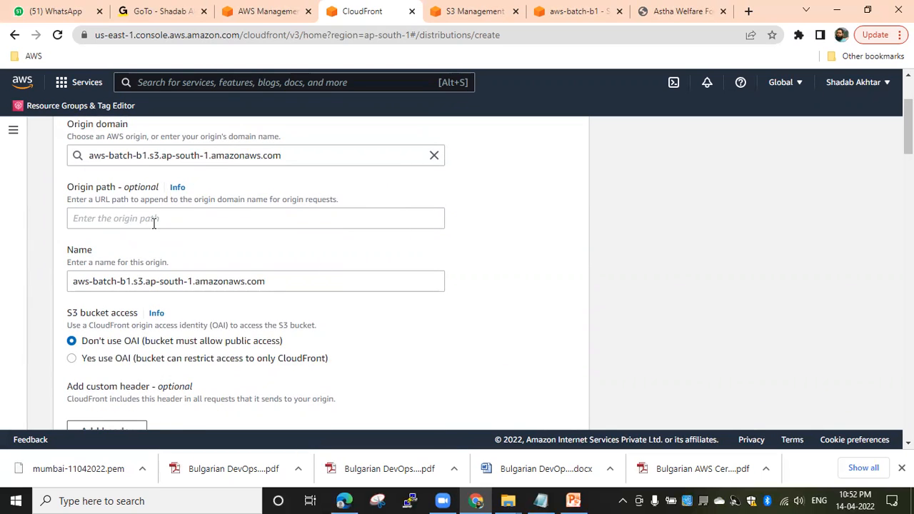
scroll(264, 236, down, 3)
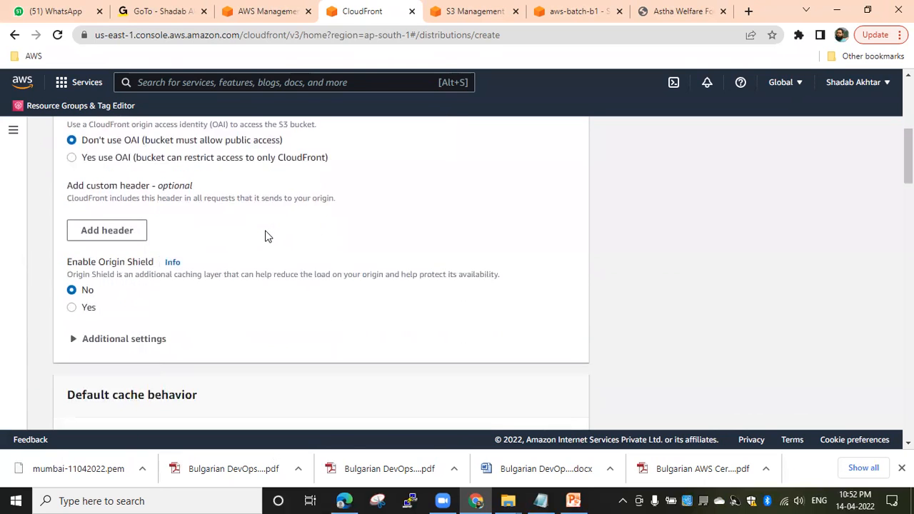
scroll(264, 236, up, 1)
scroll(269, 305, up, 1)
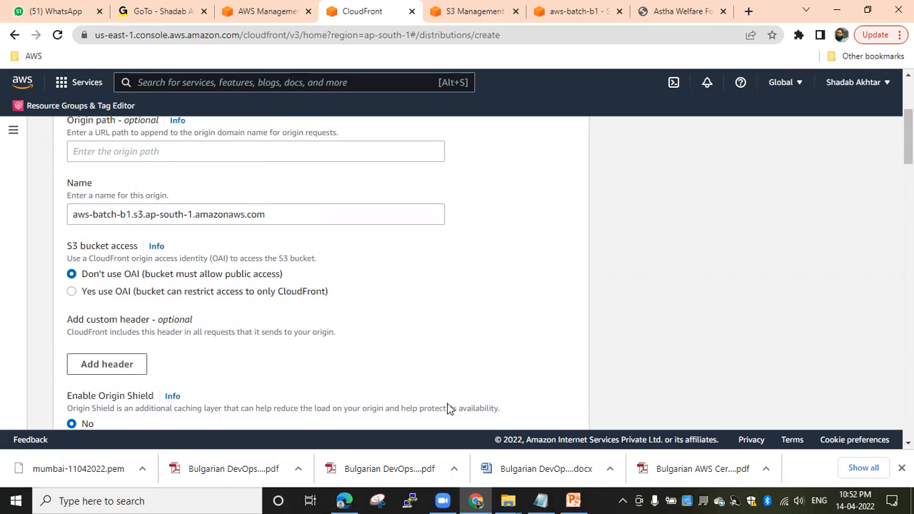
mouse_move(143, 237)
mouse_down()
mouse_move(174, 254)
mouse_move(177, 239)
mouse_move(144, 236)
mouse_up()
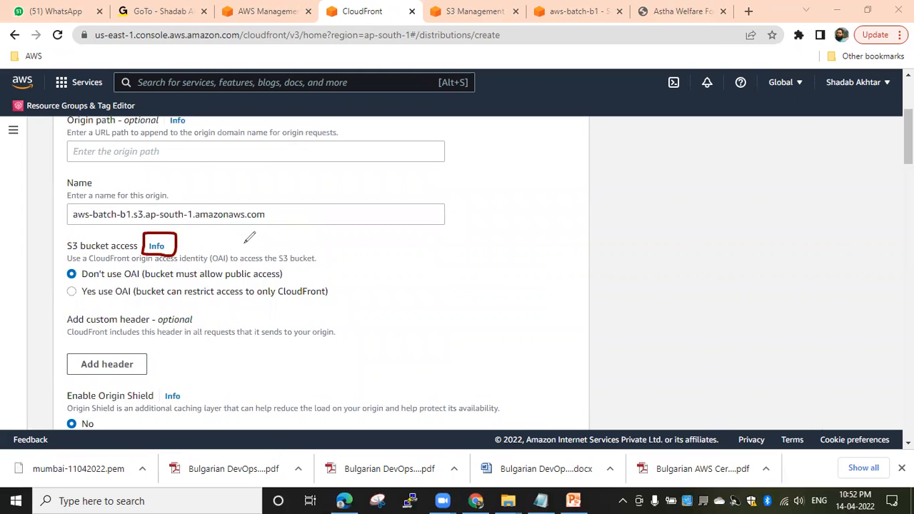
click(154, 248)
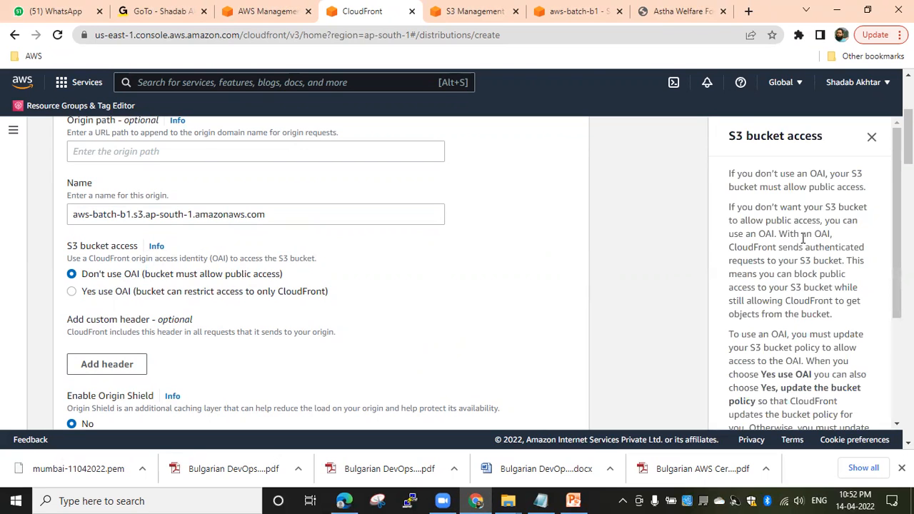
drag(728, 136, 825, 139)
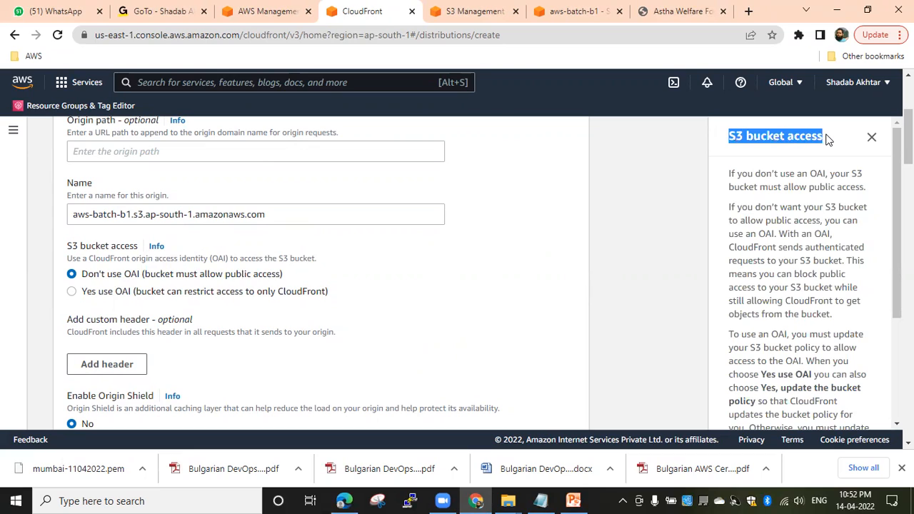
Highlight the S3 bucket access help paragraphs about not using an OAI and blocking public access, and read on to the bucket policy explanation
drag(728, 173, 821, 171)
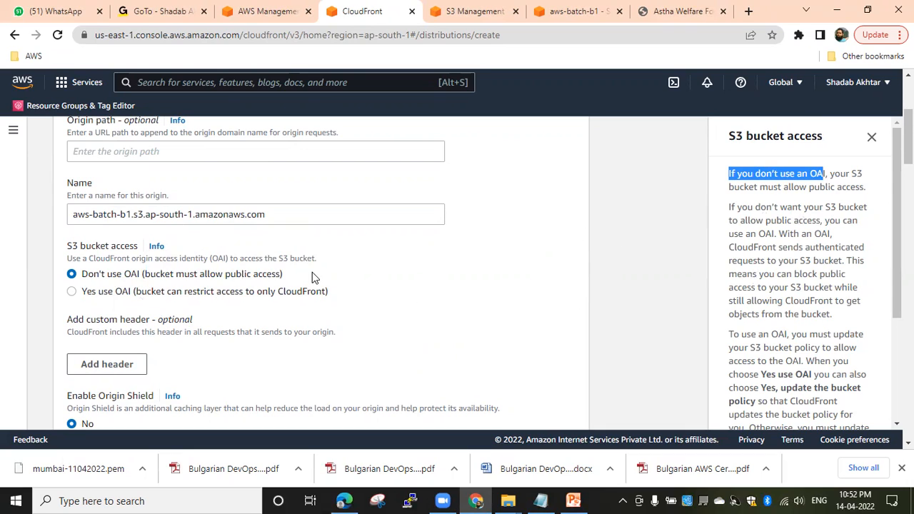
click(457, 277)
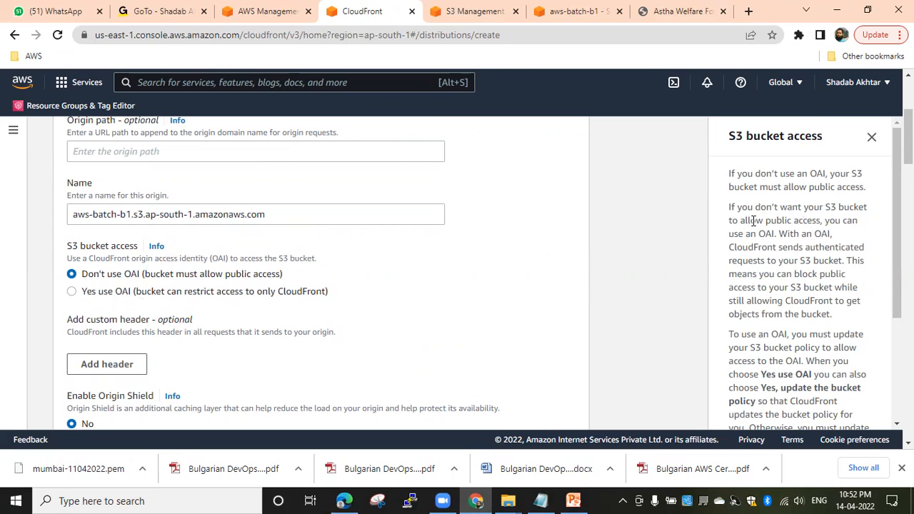
drag(728, 174, 872, 268)
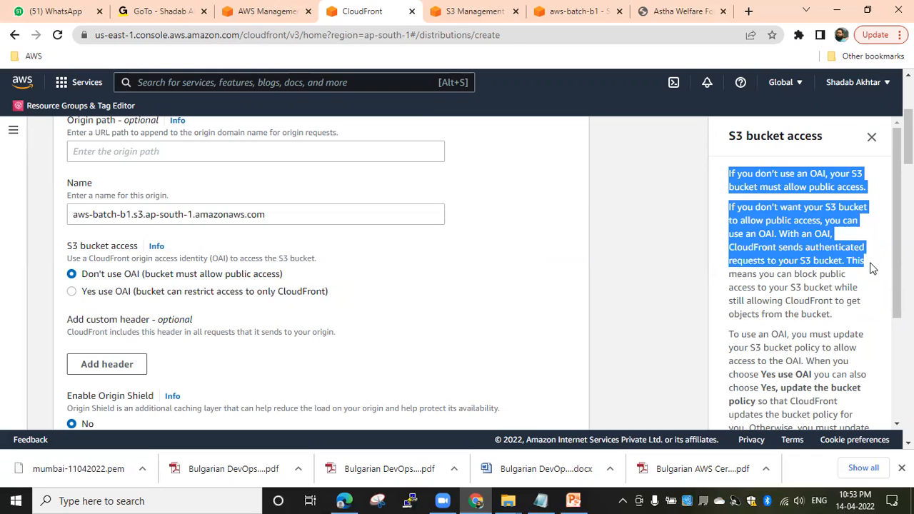
drag(870, 268, 875, 318)
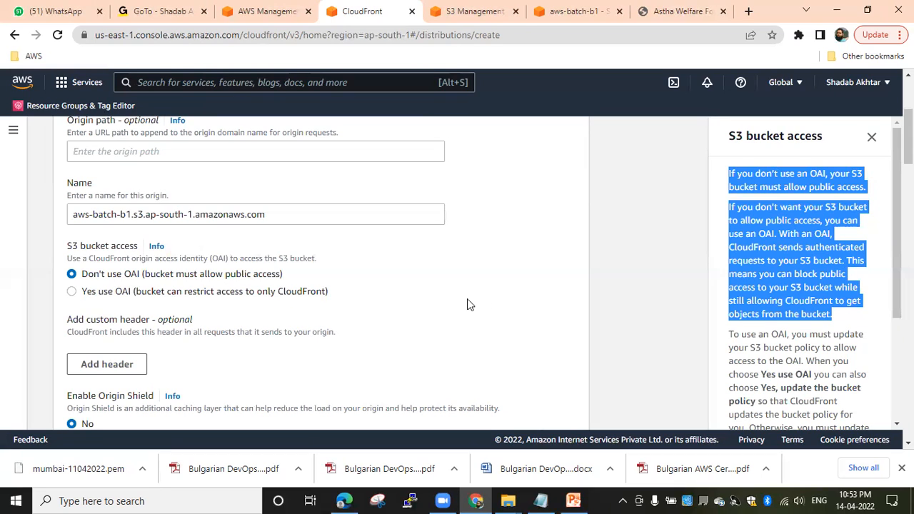
scroll(772, 330, down, 1)
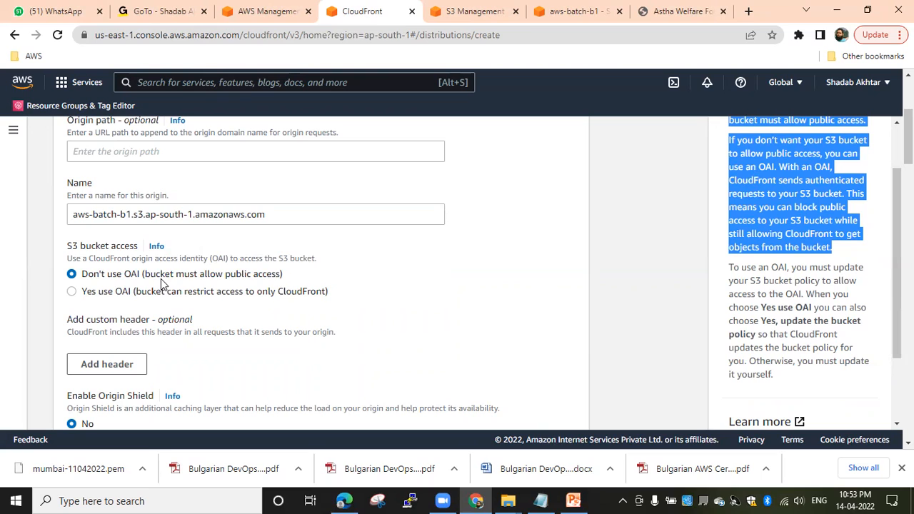
Preview the settings offered by Yes use OAI for S3 bucket access, and switch back to Don't use OAI
click(109, 297)
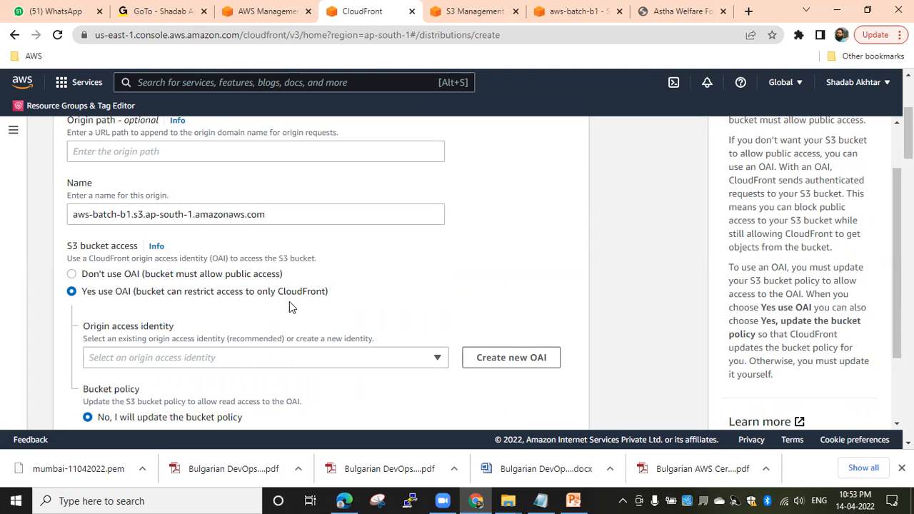
scroll(289, 302, down, 1)
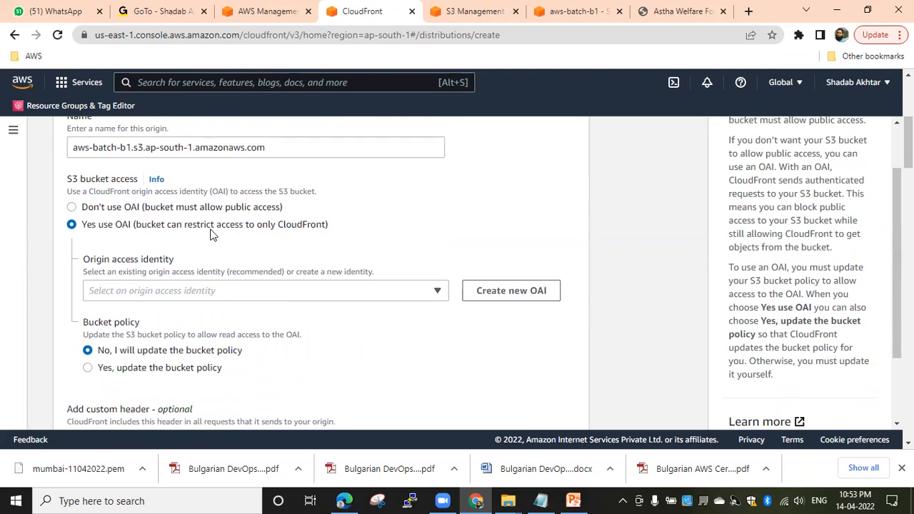
click(206, 209)
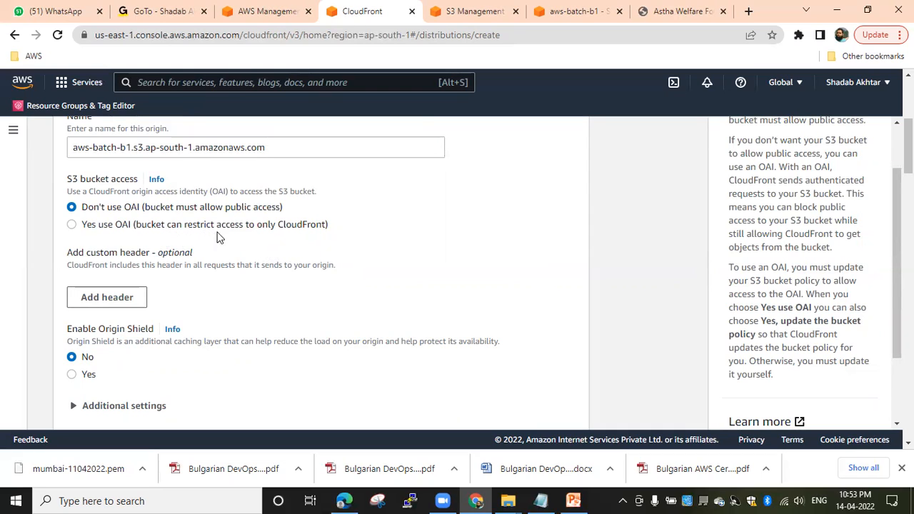
Expand the origin's additional settings and review Origin Shield, the default cache behavior, viewer protocol policy and allowed HTTP methods
scroll(338, 247, down, 2)
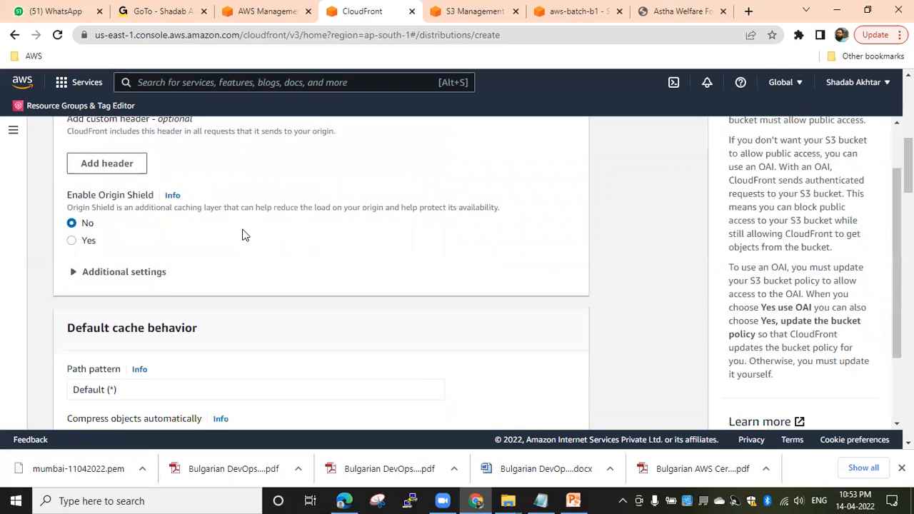
scroll(254, 265, down, 1)
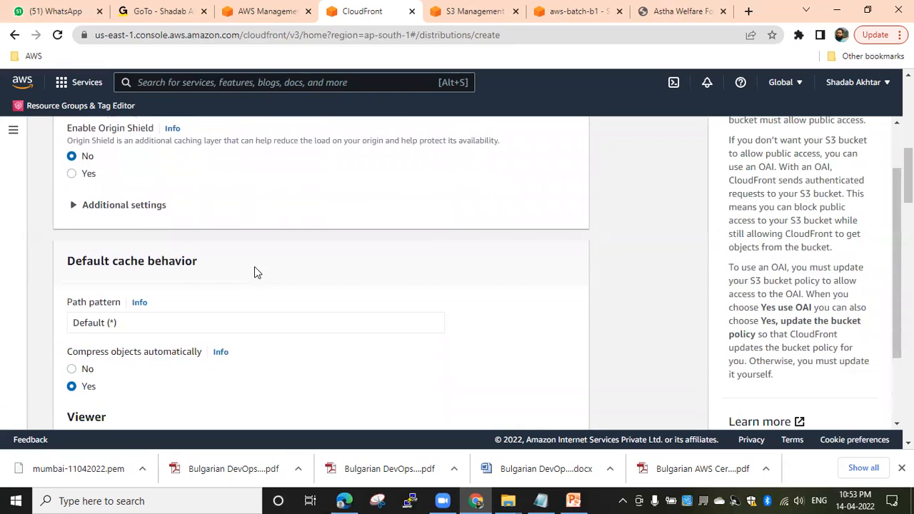
click(74, 206)
scroll(324, 236, down, 6)
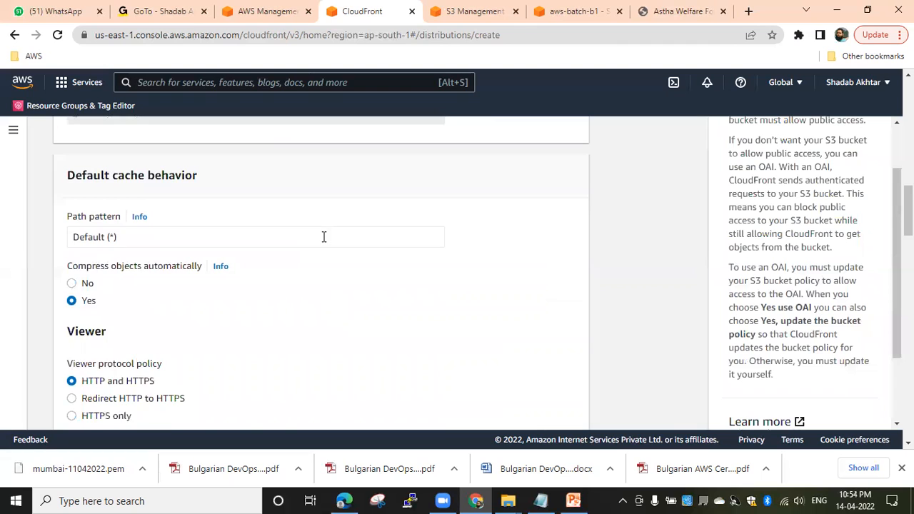
scroll(280, 250, down, 3)
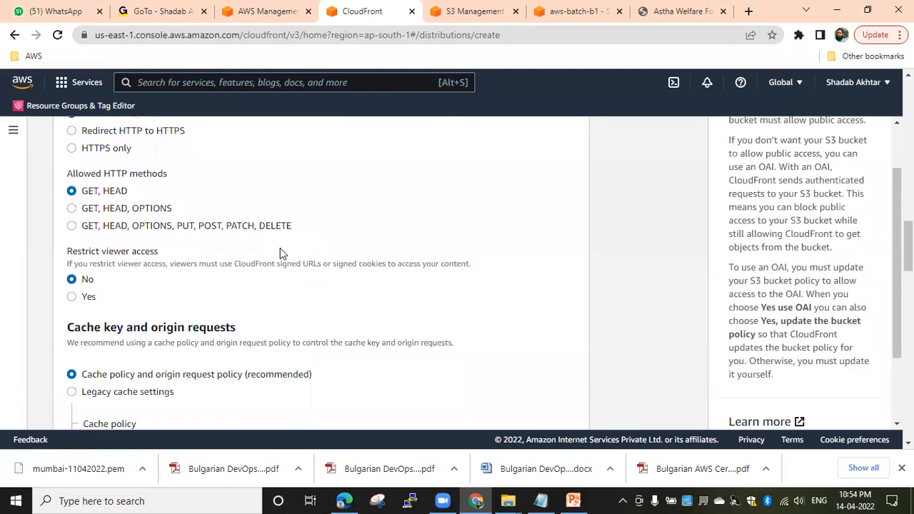
scroll(200, 218, up, 1)
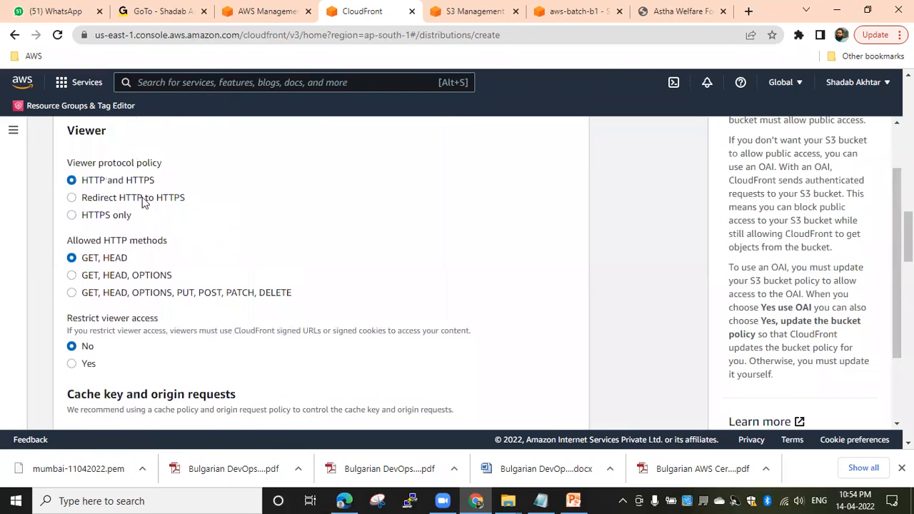
scroll(347, 301, down, 3)
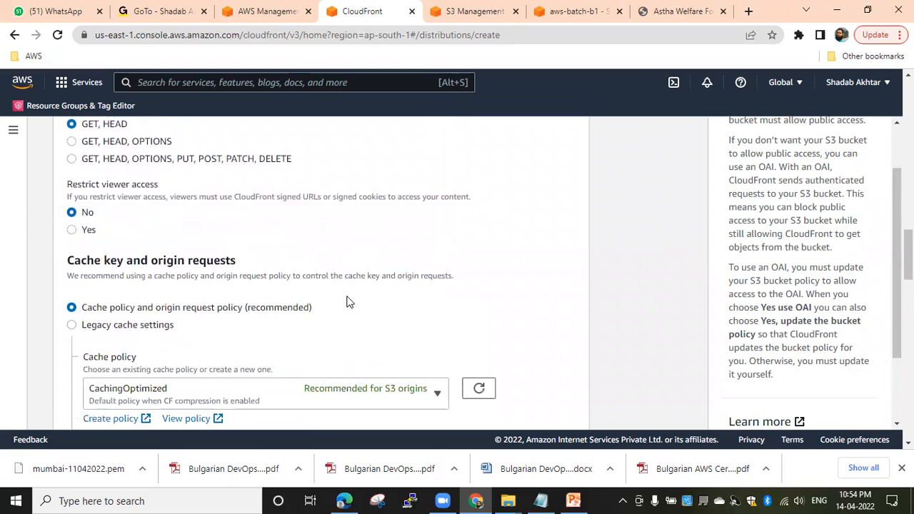
Review the cache and response headers policies, expand the cache behavior's additional settings, and continue through the function associations to the price class
scroll(349, 301, down, 3)
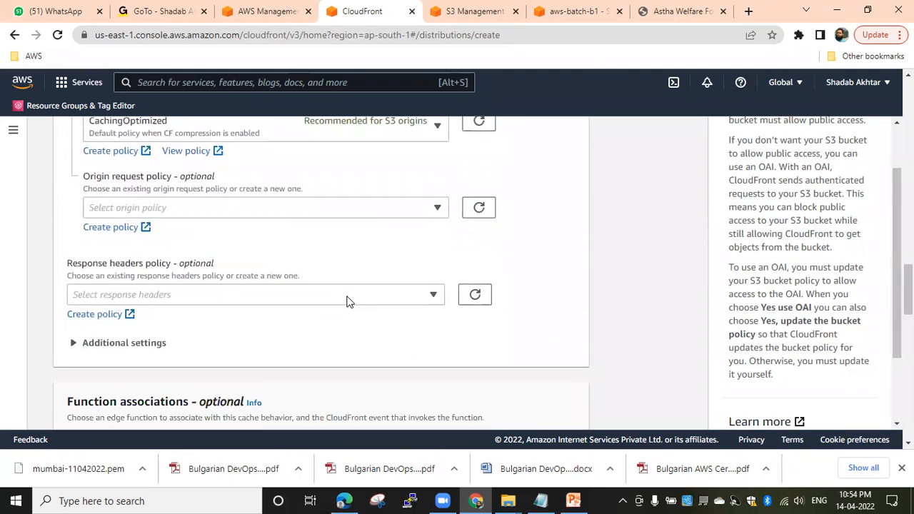
scroll(349, 300, down, 1)
scroll(348, 298, down, 1)
click(75, 209)
scroll(312, 253, down, 5)
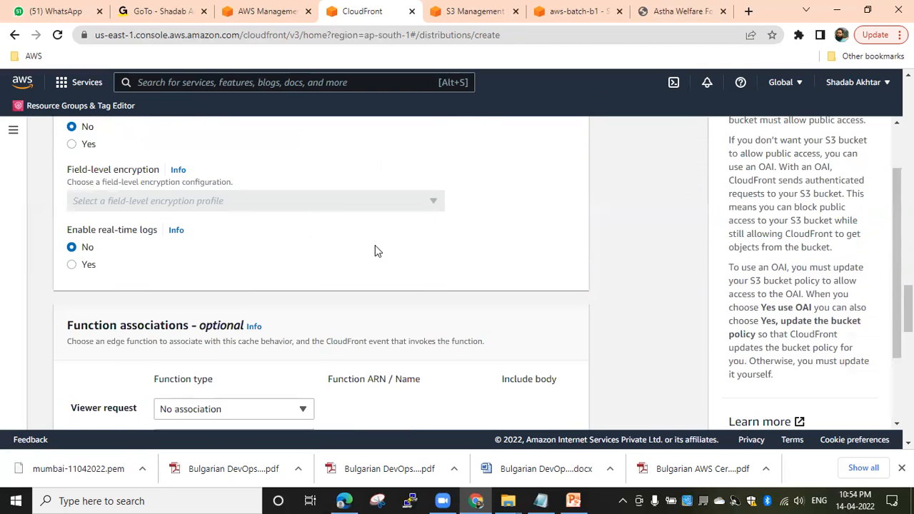
scroll(376, 252, down, 2)
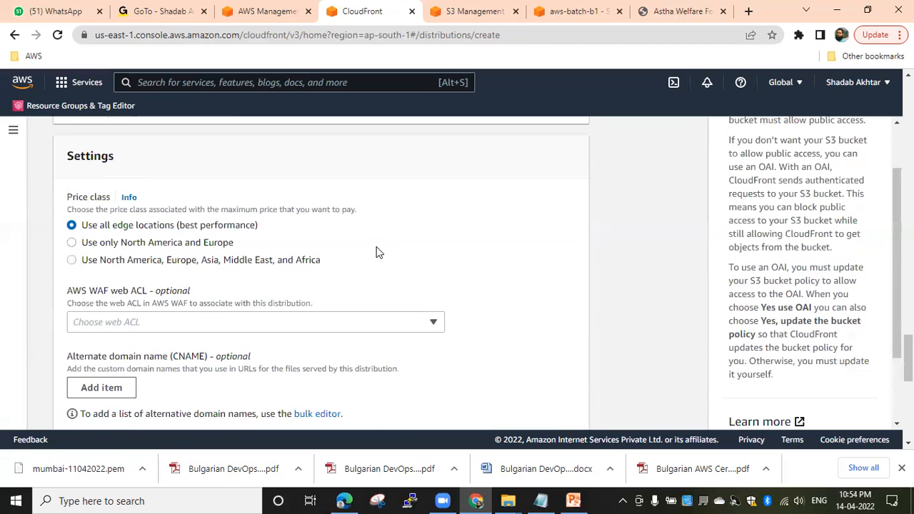
Outline the price class section, underline its edge location options, and remove all the drawn markings
click(570, 401)
mouse_move(57, 187)
mouse_down()
mouse_move(58, 279)
mouse_move(159, 290)
mouse_move(323, 283)
mouse_move(370, 238)
mouse_move(367, 173)
mouse_move(60, 181)
mouse_up()
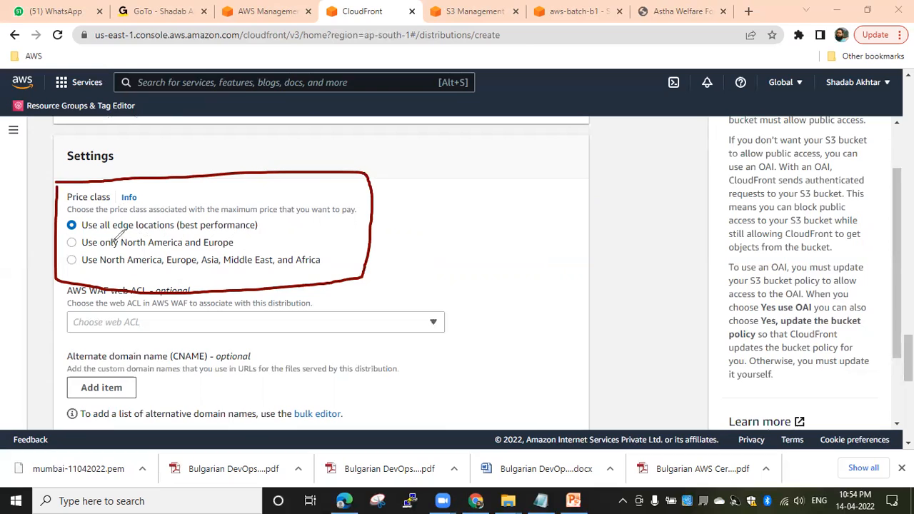
drag(112, 233, 229, 232)
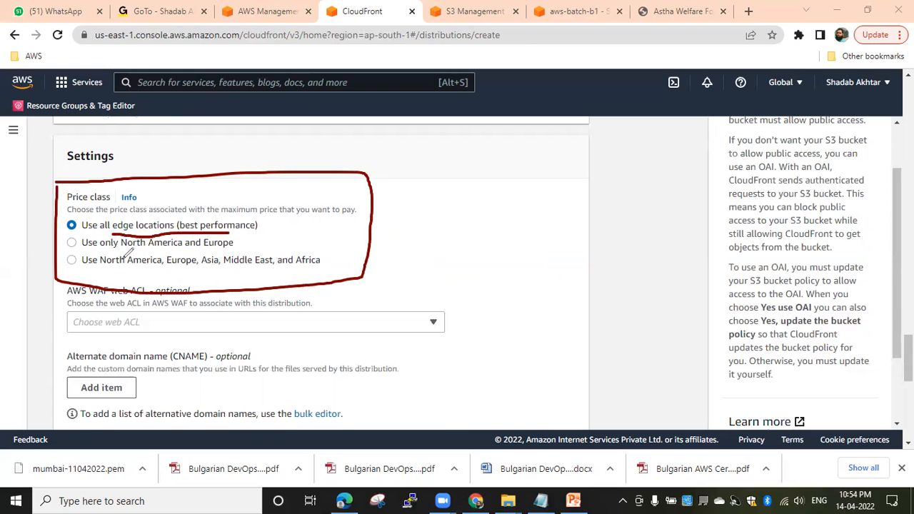
drag(124, 251, 151, 251)
drag(85, 270, 322, 269)
key(ctrl+z)
key(ctrl+z)
key(ctrl+z)
key(ctrl+z)
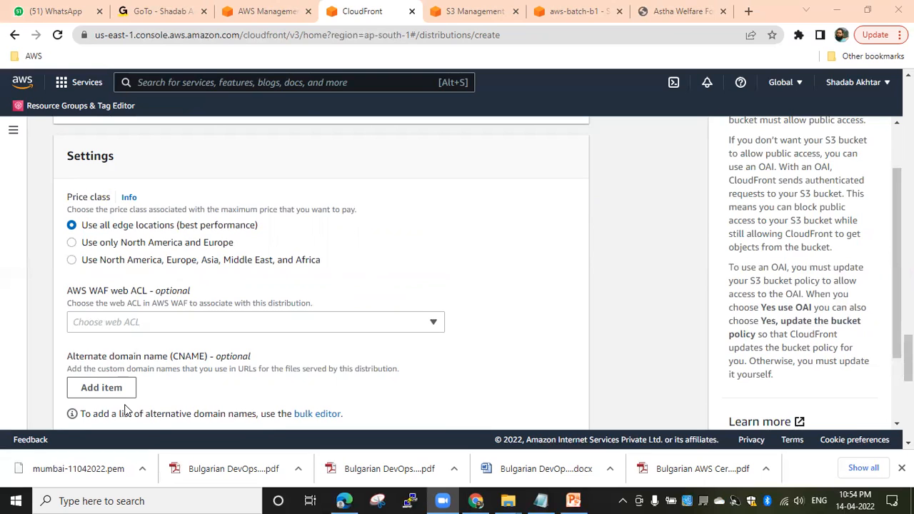
Create the distribution, leaving the certificate, HTTP version and default root object settings at their defaults
scroll(454, 233, down, 4)
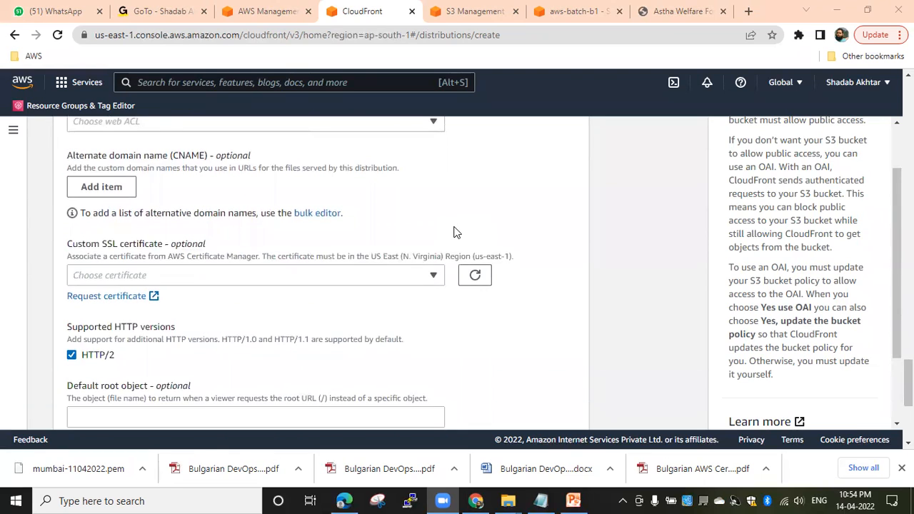
scroll(341, 271, down, 2)
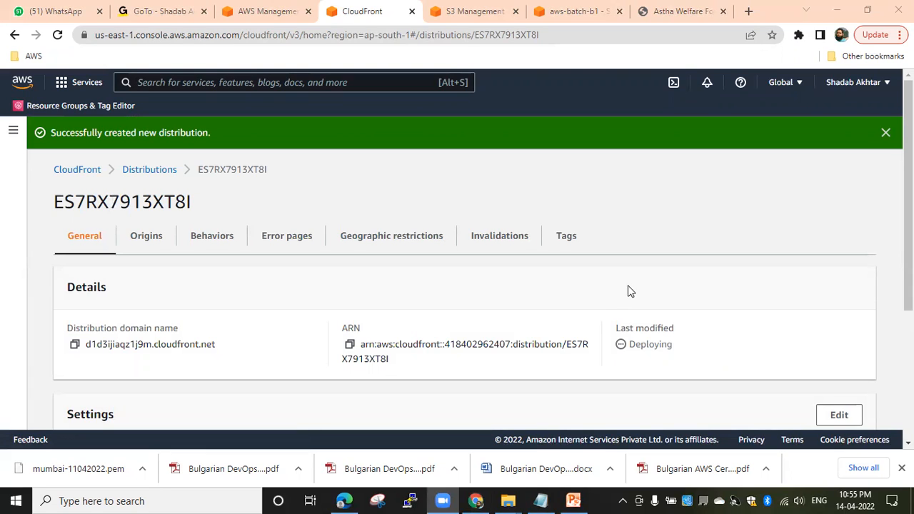
Outline the new distribution's Last modified status and the Origins heading, and clear the drawn markings
scroll(629, 282, down, 1)
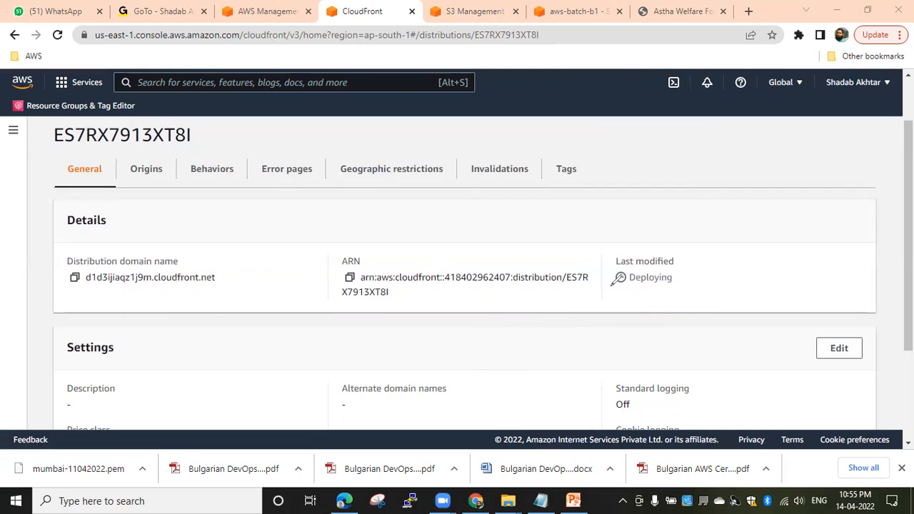
mouse_move(610, 248)
mouse_down()
mouse_move(609, 282)
mouse_move(619, 289)
mouse_move(683, 282)
mouse_move(684, 250)
mouse_move(610, 250)
mouse_up()
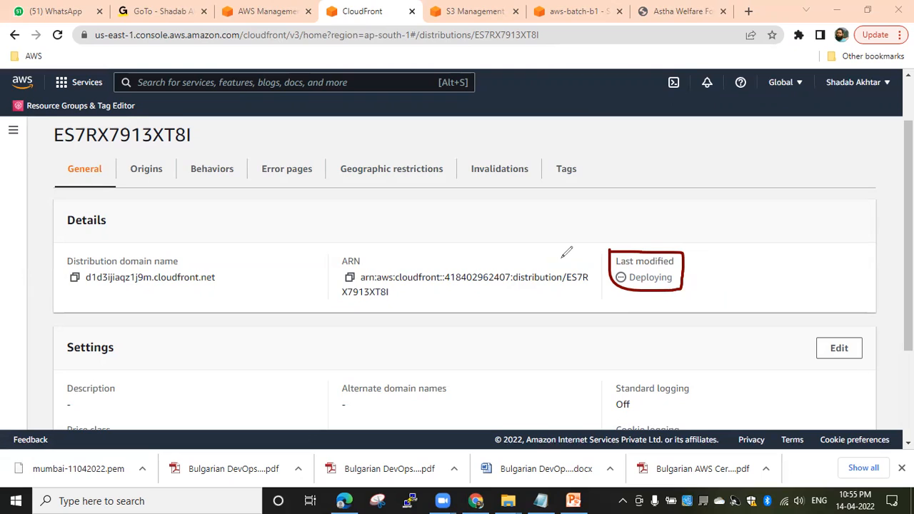
mouse_move(129, 158)
mouse_down()
mouse_move(126, 177)
mouse_move(155, 181)
mouse_move(171, 170)
mouse_move(127, 160)
mouse_up()
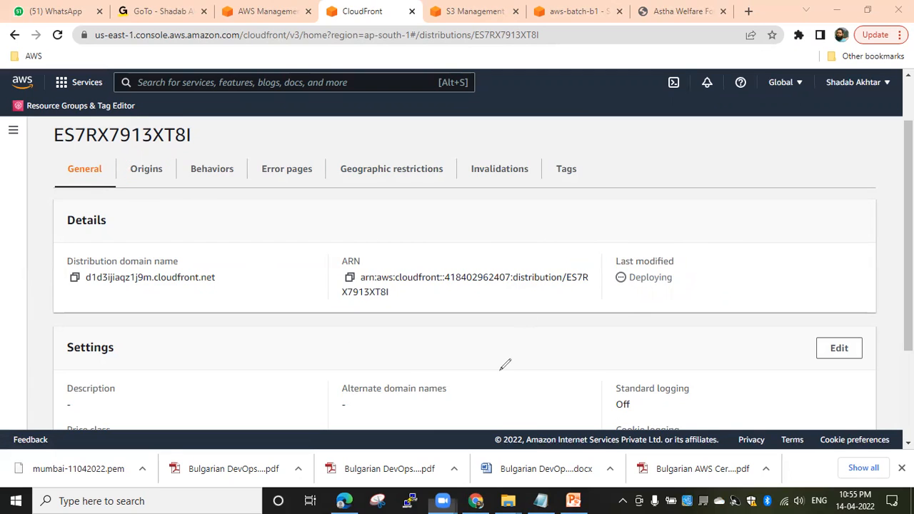
Show the distribution's origins and widen the Origin domain and Origin name columns to read the full bucket address
click(152, 171)
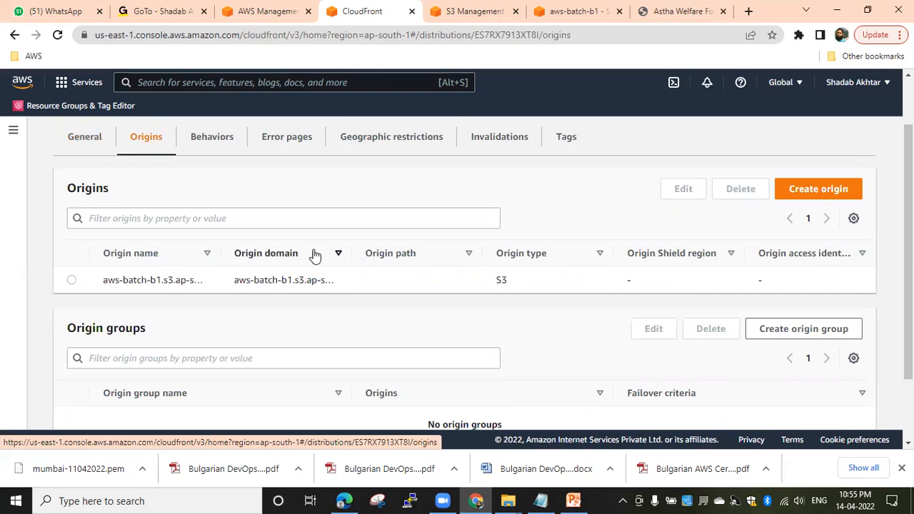
drag(351, 253, 497, 255)
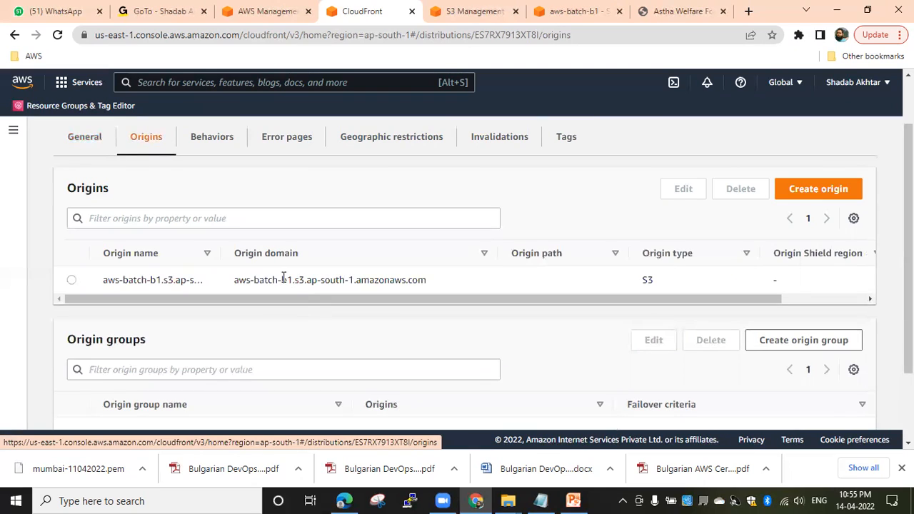
drag(220, 252, 344, 259)
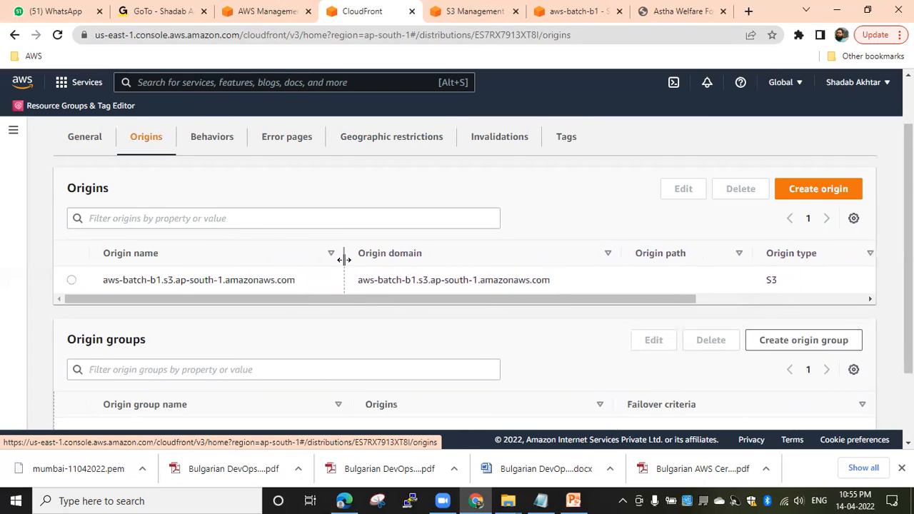
drag(450, 300, 369, 310)
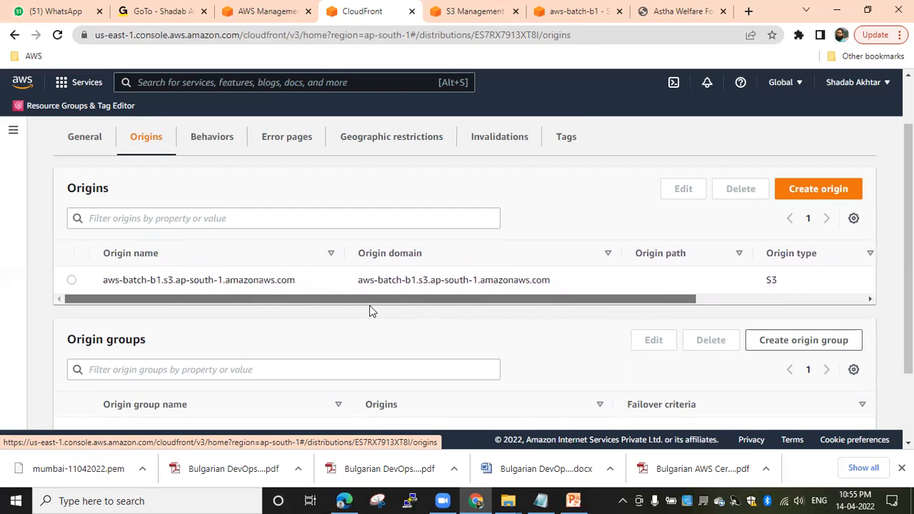
Return to the distribution's general details, highlight the Distribution domain name label, and clear the selection
click(85, 140)
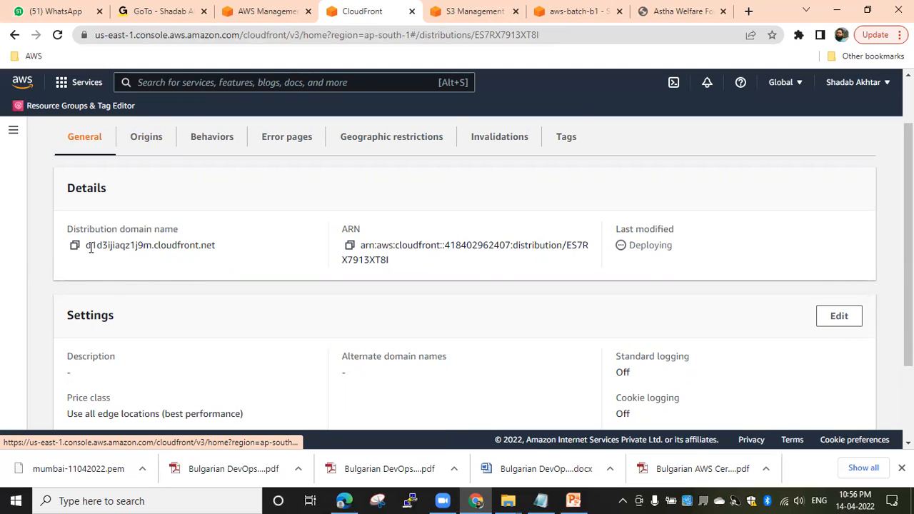
drag(69, 229, 191, 227)
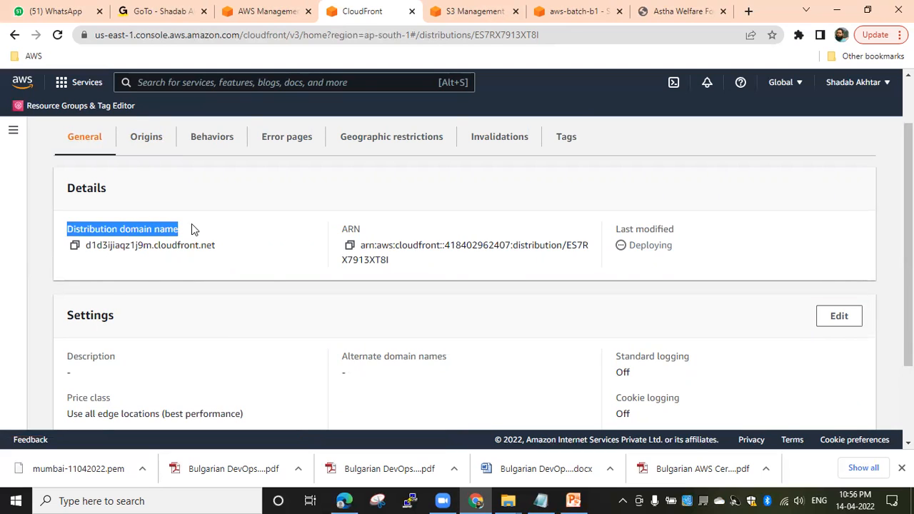
click(272, 271)
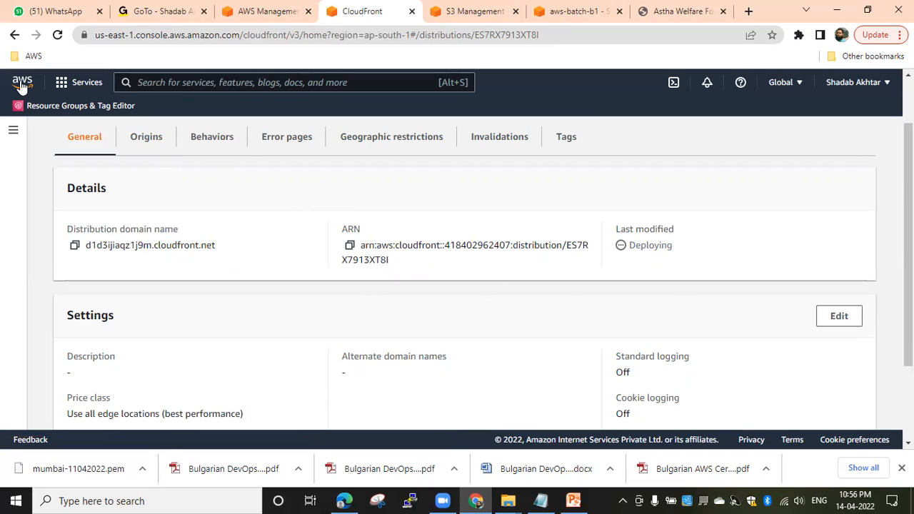
Reload the distribution page and check the deployment status in its details
click(57, 36)
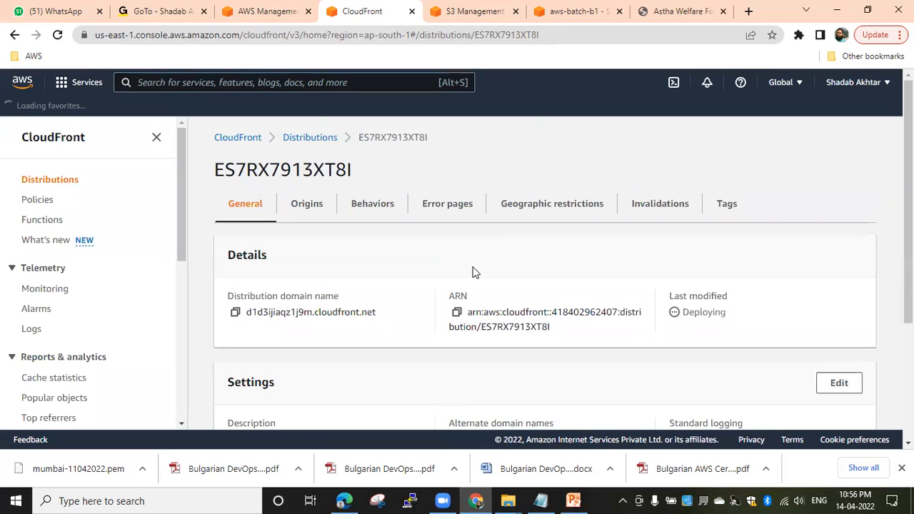
scroll(483, 257, down, 1)
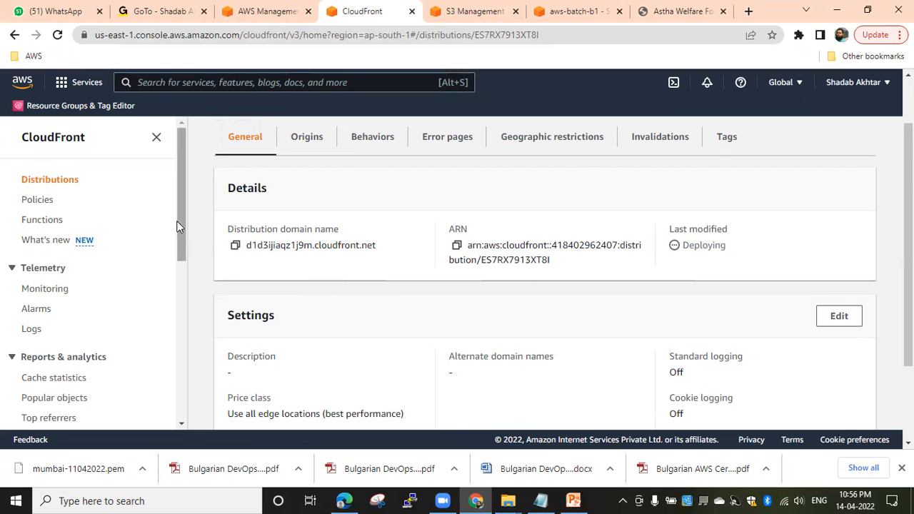
mouse_move(184, 206)
mouse_down()
mouse_move(181, 289)
mouse_move(184, 195)
mouse_up()
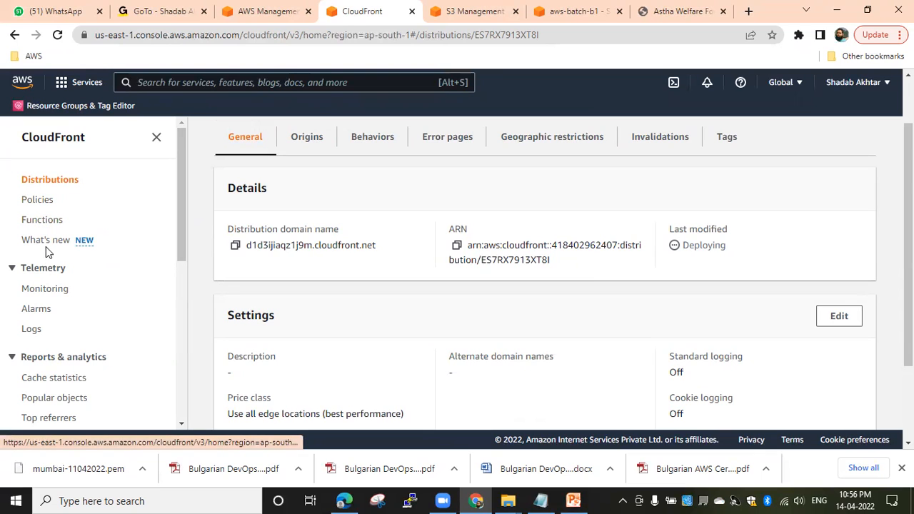
Highlight the distribution's domain name value in its details and clear the selection
mouse_move(182, 231)
mouse_down()
mouse_move(183, 355)
mouse_move(182, 216)
mouse_up()
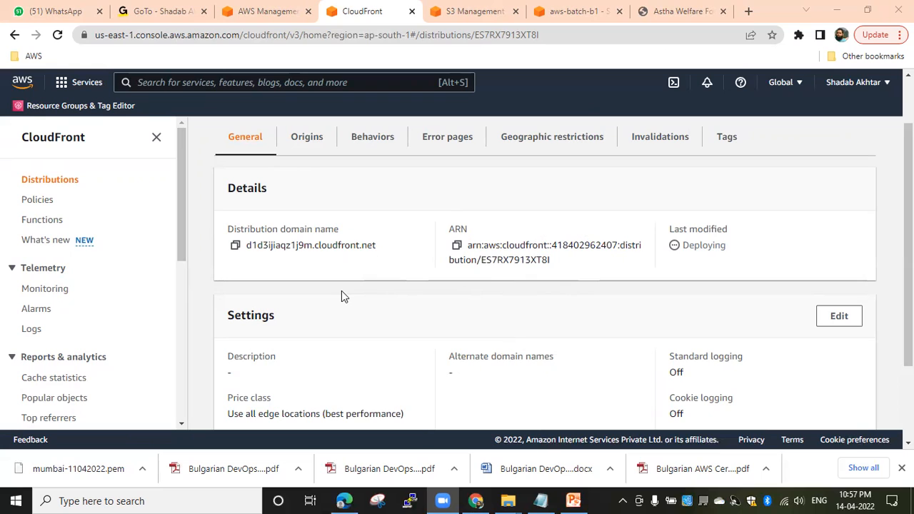
drag(244, 246, 388, 249)
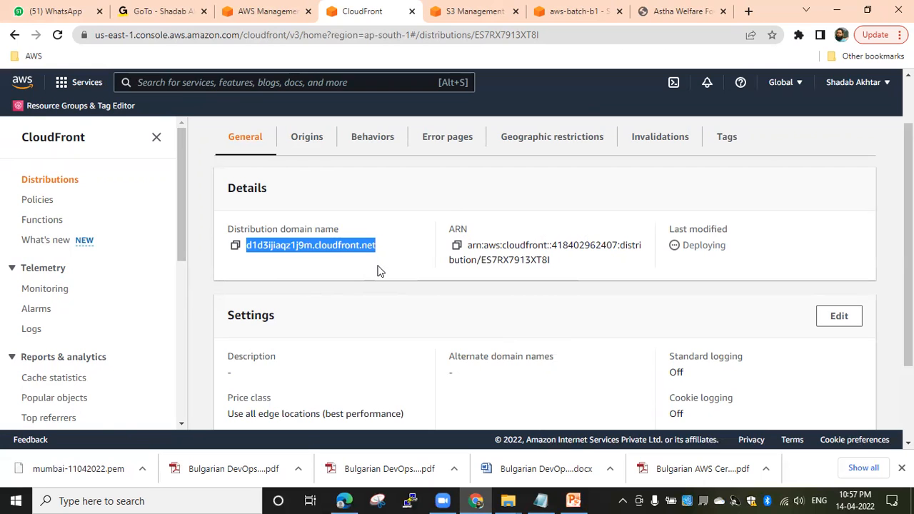
click(378, 269)
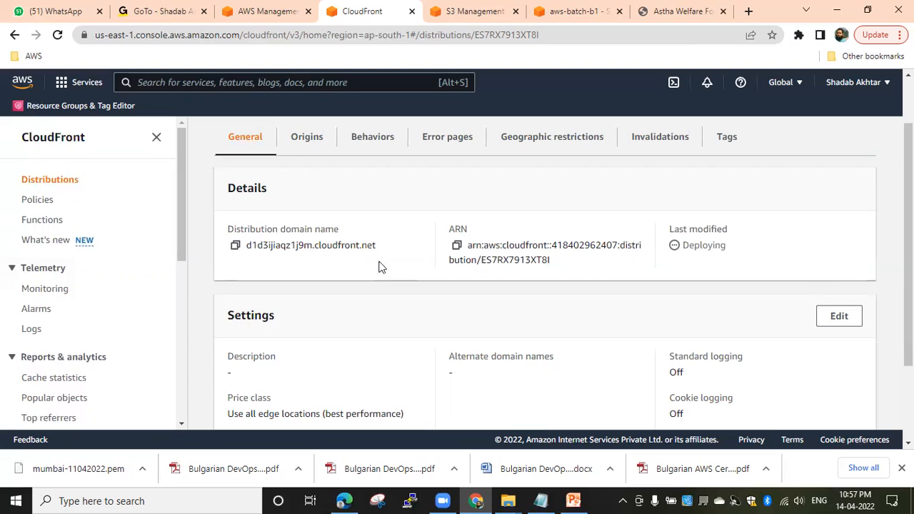
Go to the CloudFront origin access identities and start creating one, leaving its name empty
scroll(383, 219, up, 1)
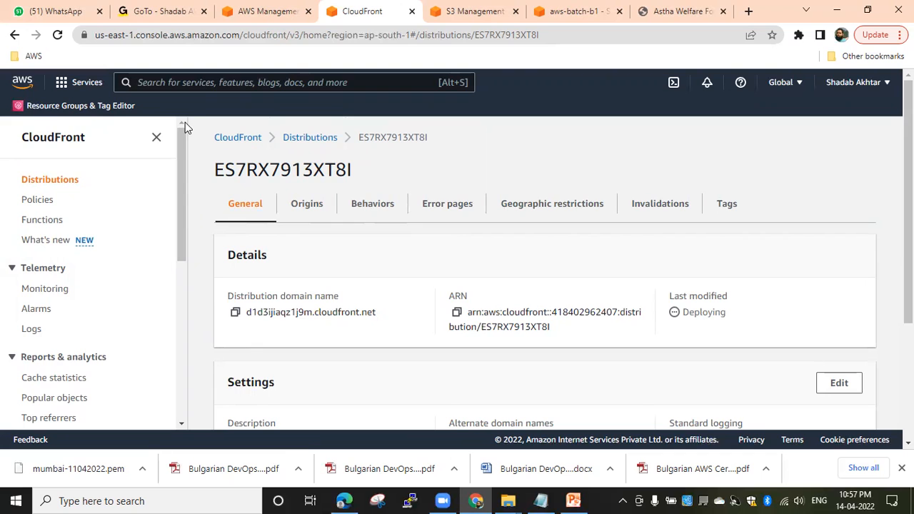
drag(184, 201, 180, 314)
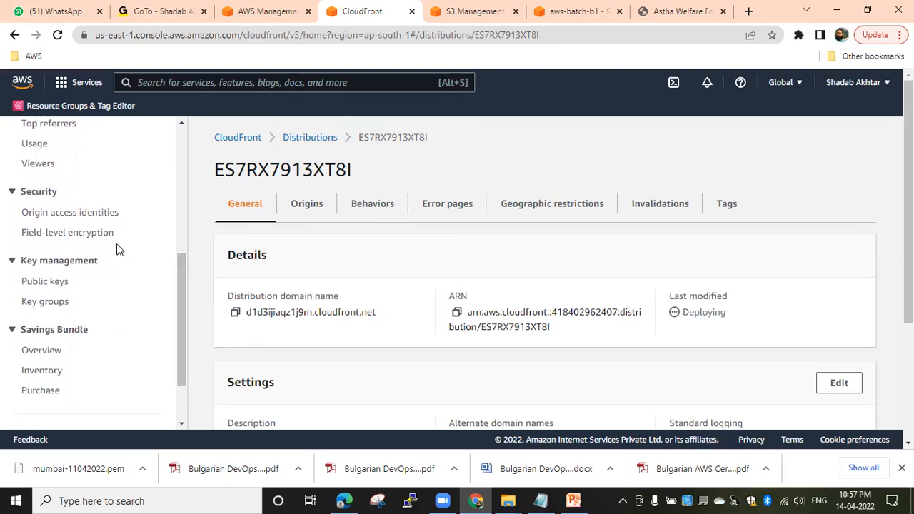
click(84, 214)
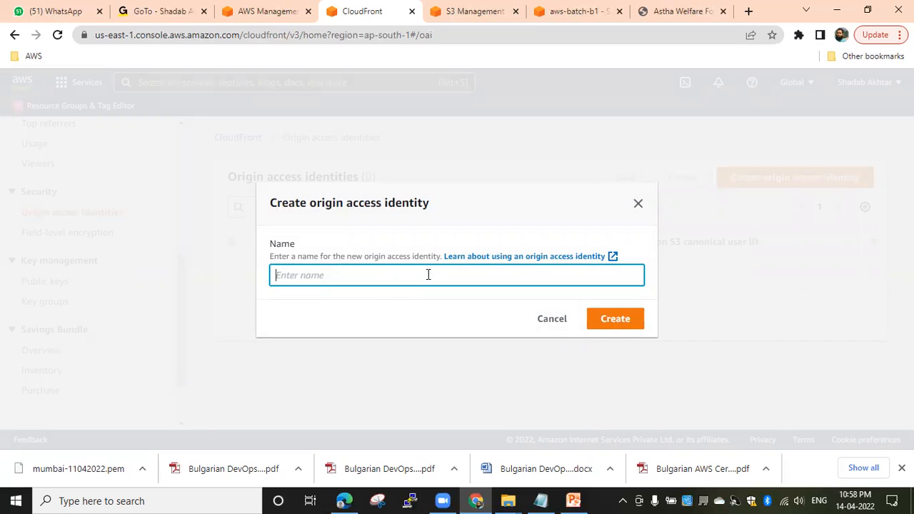
text(s)
key(BackSpace)
text(a)
key(BackSpace)
Open the linked guide on using an origin access identity and examine its opening steps for restricting S3 access
click(522, 257)
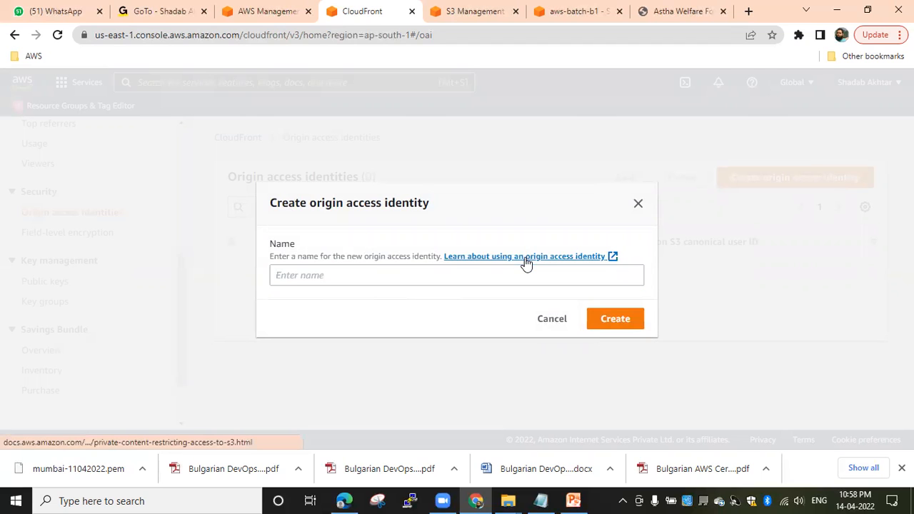
click(418, 14)
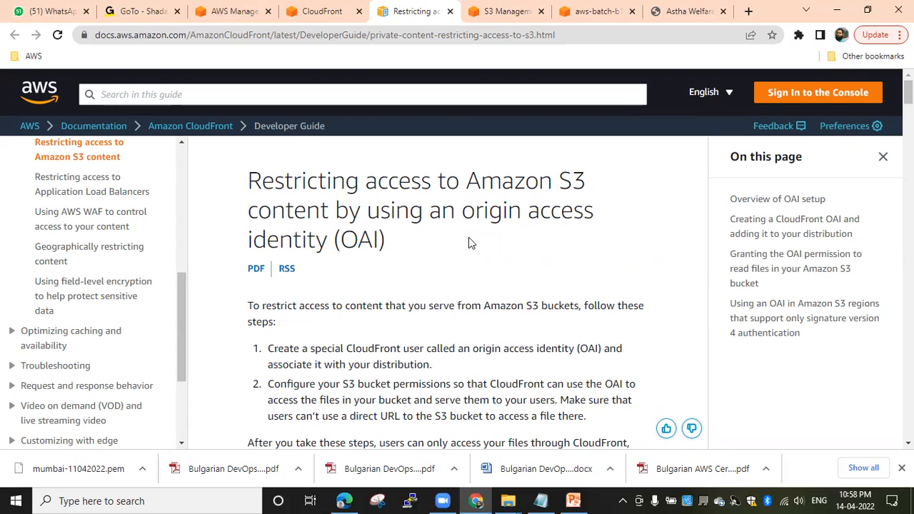
scroll(468, 242, down, 1)
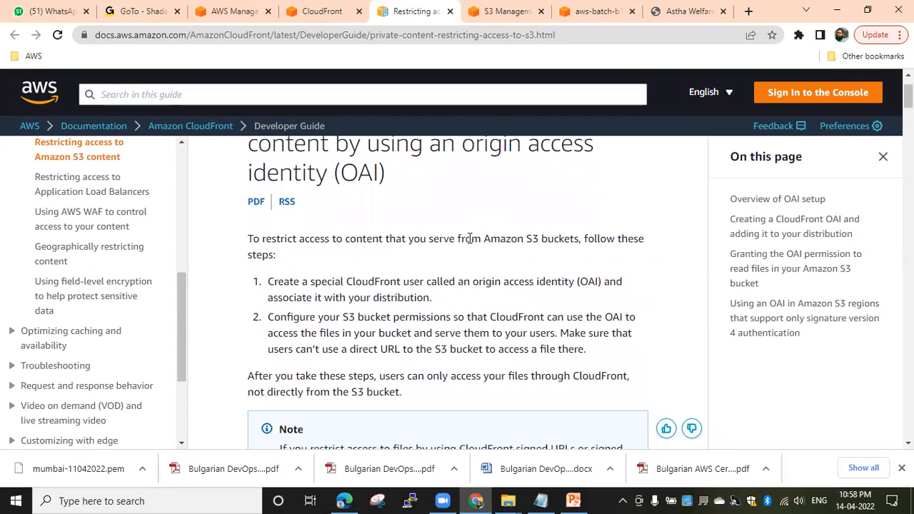
scroll(485, 255, up, 1)
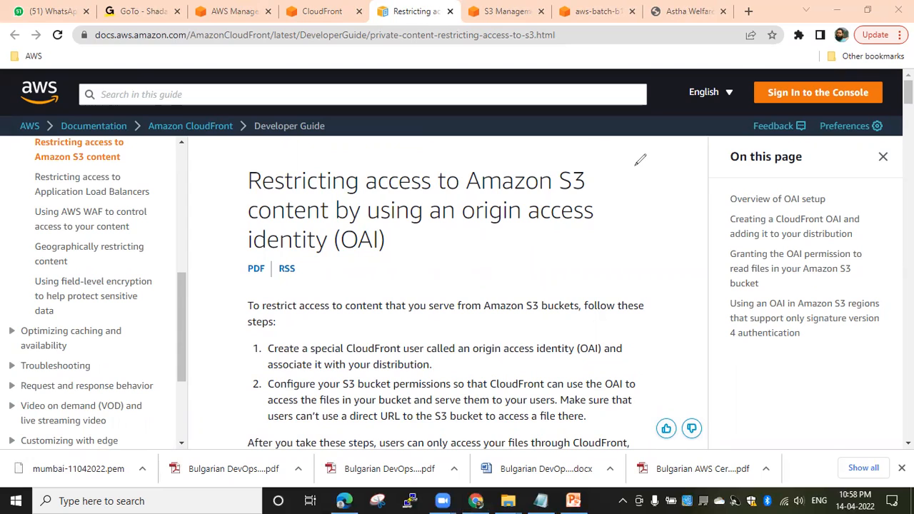
Sketch a boxed M linked to B and E and a boxed CF linked to a circled D, cross beside M and underline B and E
mouse_move(633, 172)
mouse_down()
mouse_move(645, 158)
mouse_move(647, 171)
mouse_move(626, 177)
mouse_move(626, 151)
mouse_move(651, 152)
mouse_move(628, 176)
mouse_move(681, 155)
mouse_move(669, 166)
mouse_up()
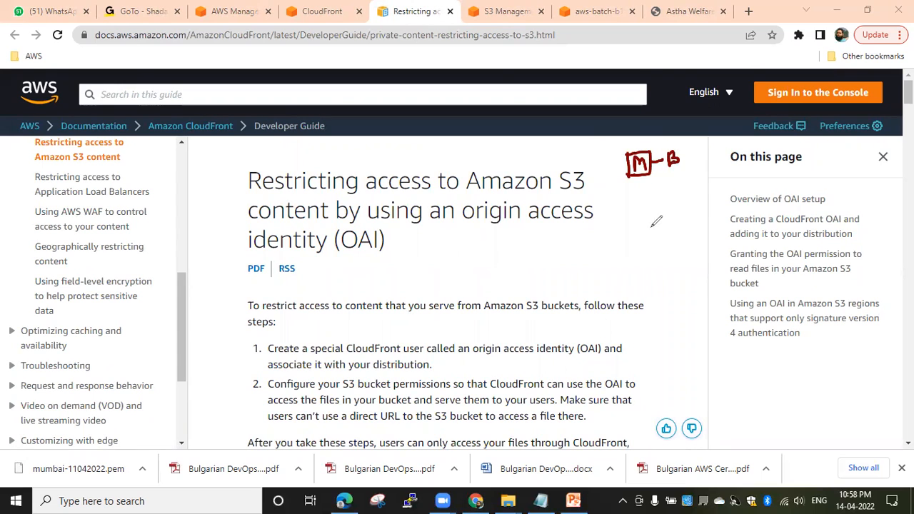
mouse_move(640, 208)
mouse_down()
mouse_move(629, 219)
mouse_move(655, 200)
mouse_move(643, 222)
mouse_move(658, 208)
mouse_move(622, 197)
mouse_move(626, 224)
mouse_move(636, 197)
mouse_move(658, 199)
mouse_move(619, 228)
mouse_up()
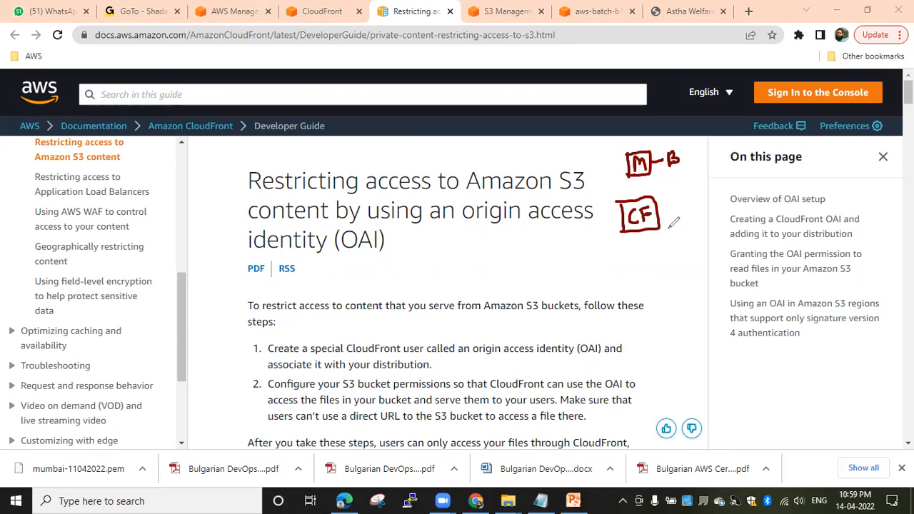
mouse_move(662, 209)
mouse_down()
mouse_move(676, 200)
mouse_move(686, 208)
mouse_move(678, 217)
mouse_up()
mouse_move(680, 157)
mouse_down()
mouse_move(708, 148)
mouse_move(708, 163)
mouse_move(707, 155)
mouse_up()
click(698, 148)
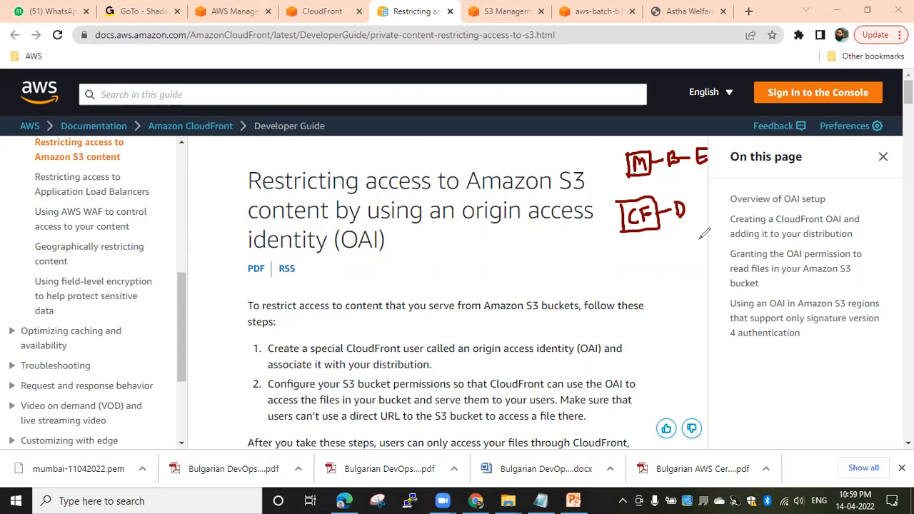
mouse_move(679, 188)
mouse_down()
mouse_move(668, 211)
mouse_move(690, 226)
mouse_move(694, 191)
mouse_move(707, 194)
mouse_up()
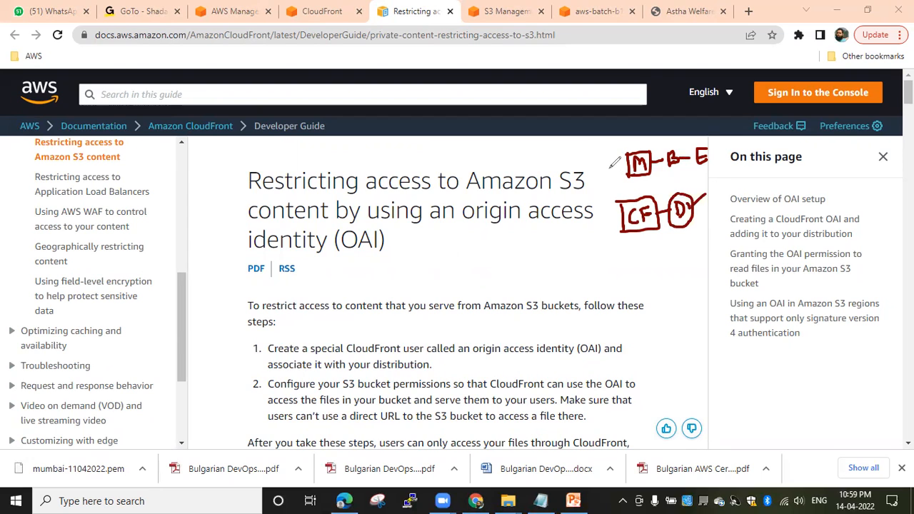
mouse_move(609, 156)
mouse_down()
mouse_move(627, 175)
mouse_move(611, 176)
mouse_up()
mouse_move(662, 170)
mouse_down()
mouse_move(704, 163)
mouse_move(656, 173)
mouse_move(695, 167)
mouse_up()
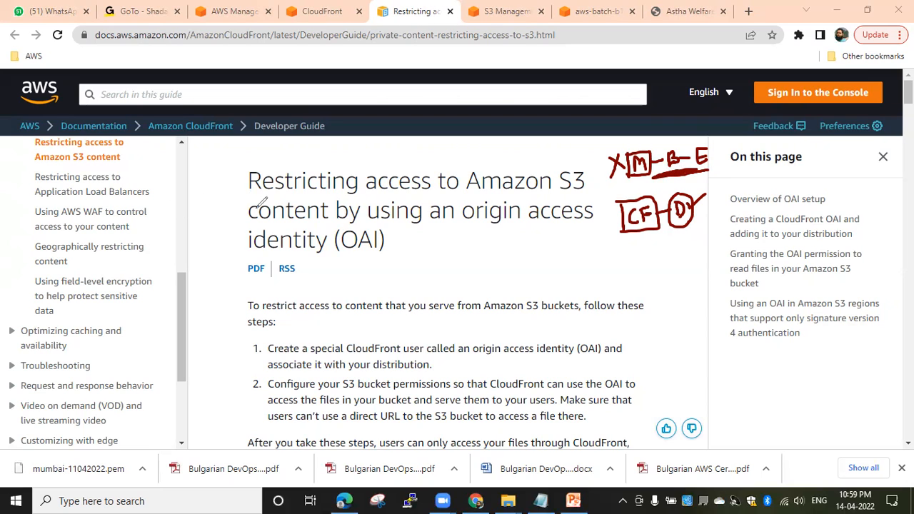
Underline the guide's heading about restricting S3 content with an origin access identity, and undo the drawn markings
drag(257, 194, 549, 192)
drag(306, 227, 526, 227)
drag(284, 259, 318, 259)
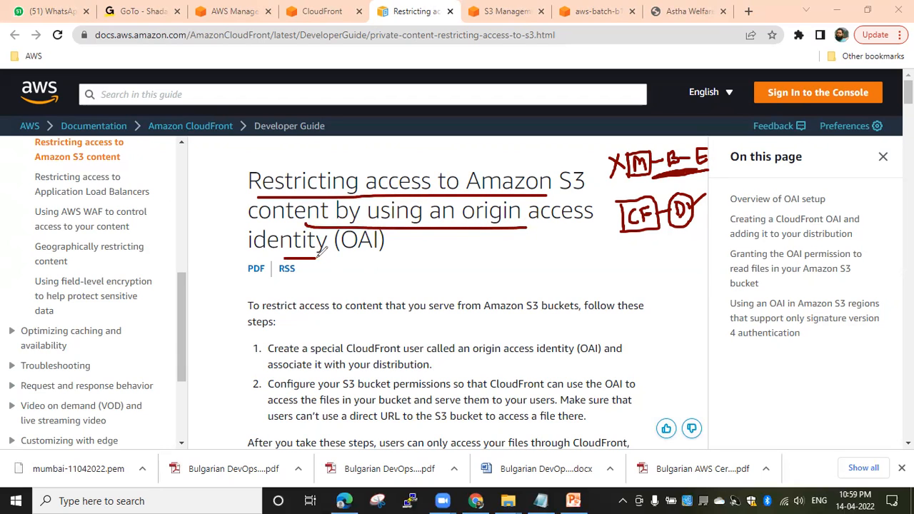
key(ctrl+z)
key(ctrl+z)
key(ctrl+z)
key(ctrl+z)
key(ctrl+z)
key(ctrl+z)
key(ctrl+z)
key(ctrl+z)
key(ctrl+z)
key(ctrl+z)
key(ctrl+z)
key(ctrl+z)
key(ctrl+z)
key(ctrl+z)
key(ctrl+z)
key(ctrl+z)
key(ctrl+z)
key(ctrl+z)
key(ctrl+z)
key(ctrl+z)
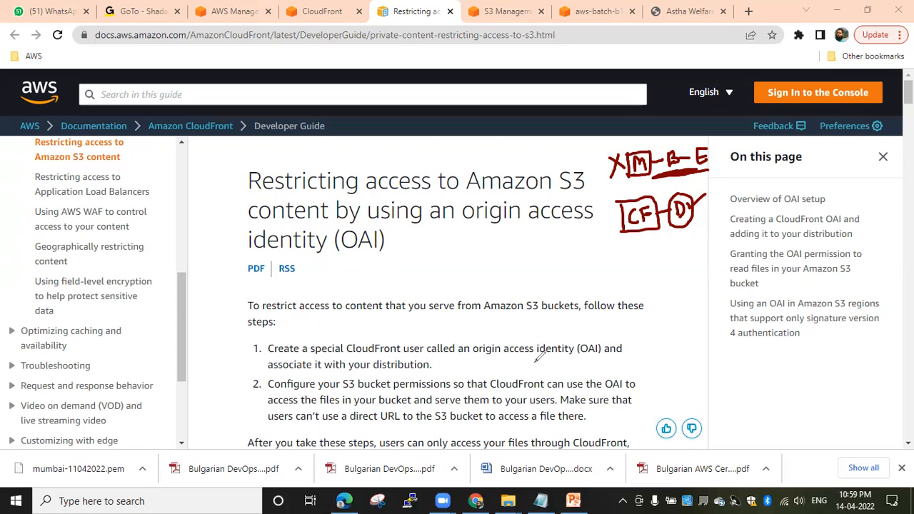
Return from the guide to the CloudFront console and cancel creating the origin access identity
scroll(296, 254, down, 3)
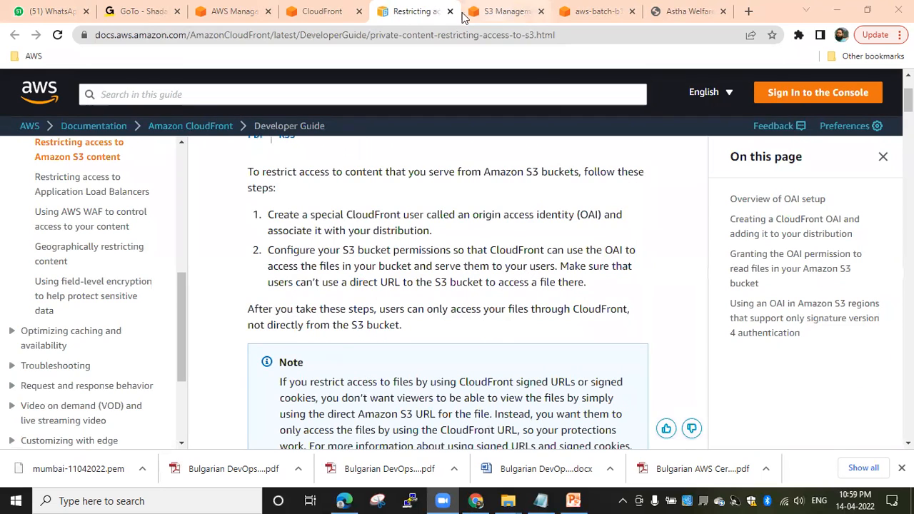
click(321, 11)
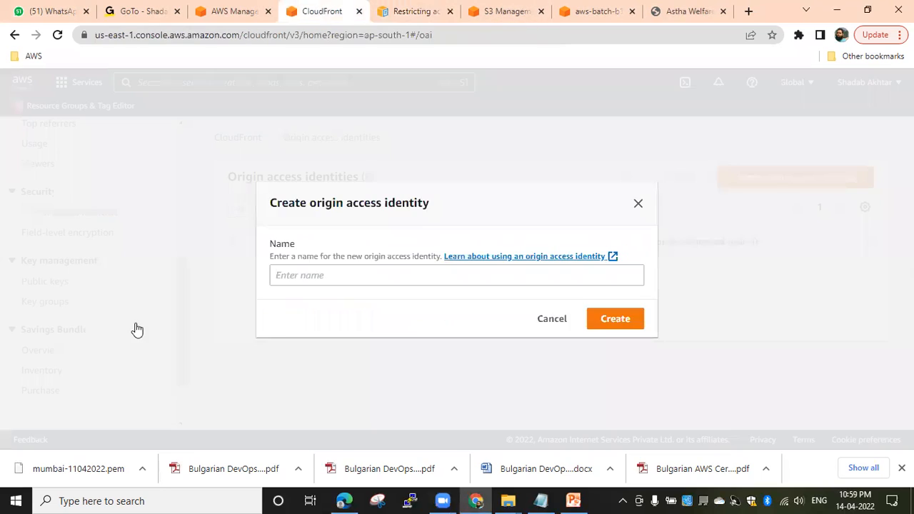
click(550, 323)
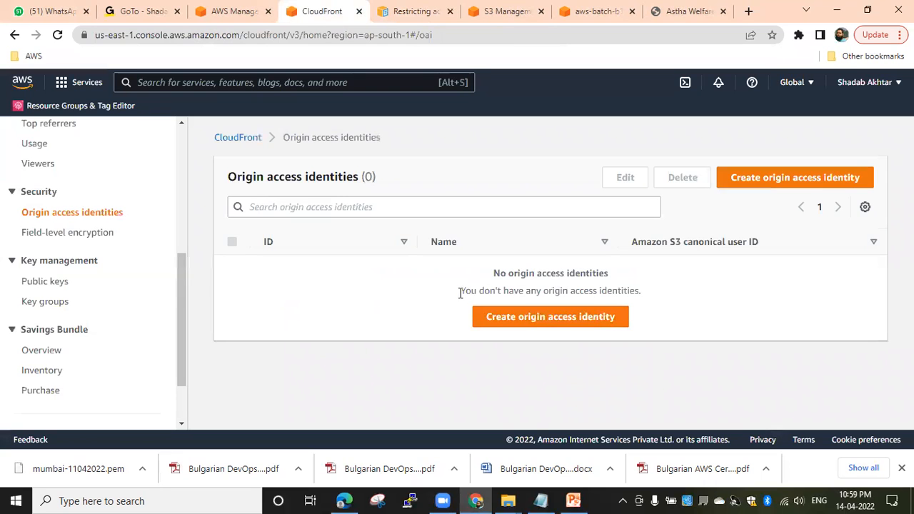
Start a new encryption profile under field-level encryption and check its Public key name options
click(75, 235)
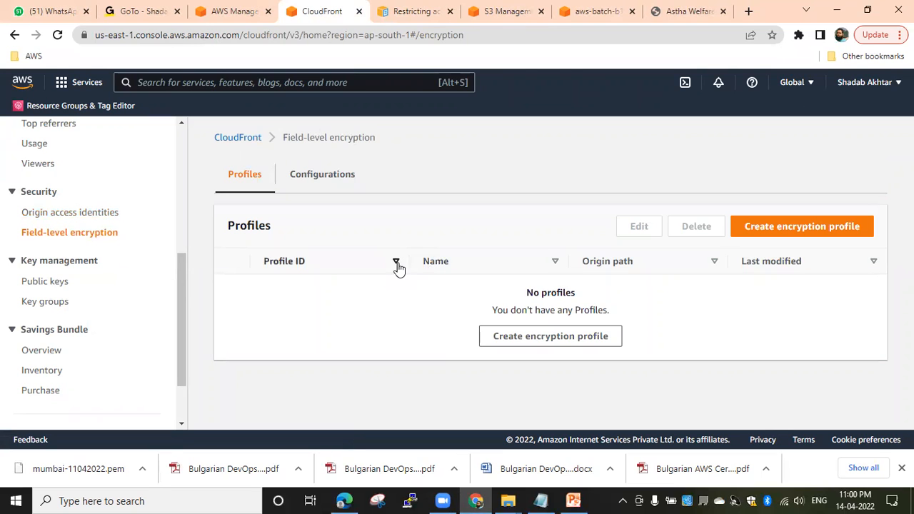
click(809, 233)
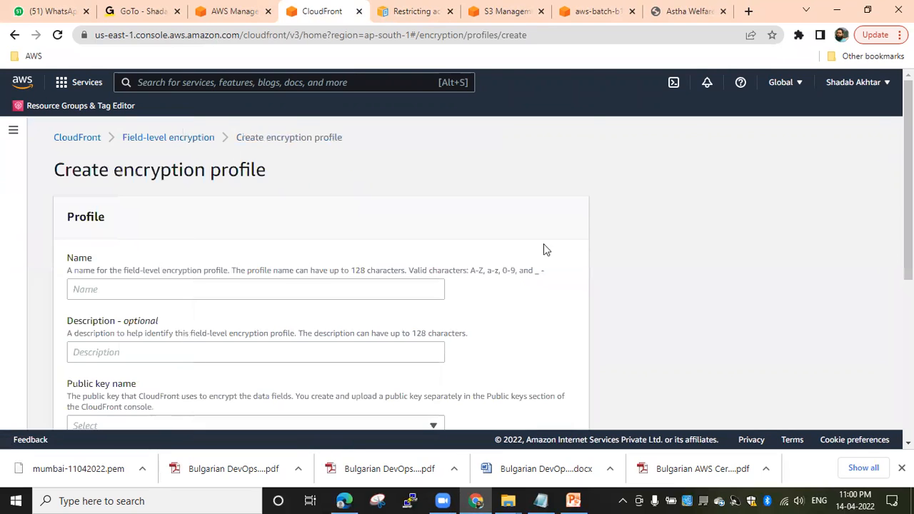
scroll(389, 224, down, 2)
scroll(389, 225, up, 1)
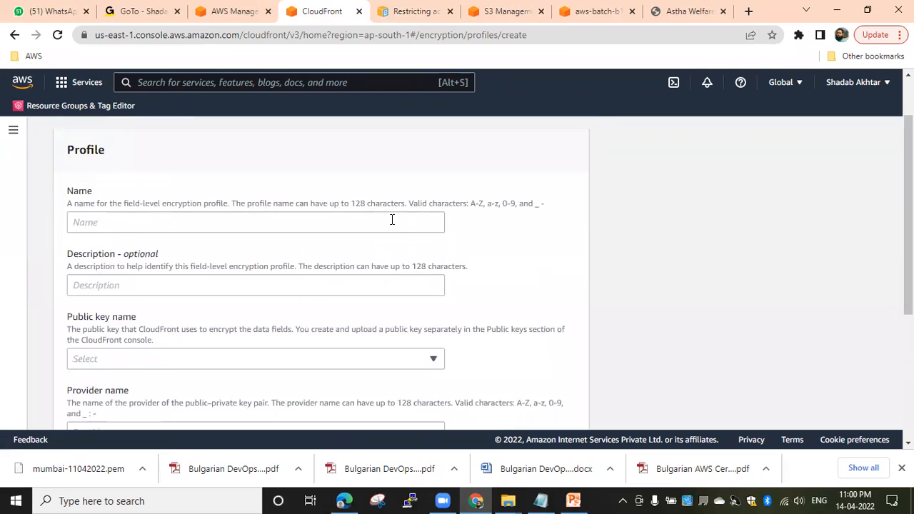
click(213, 223)
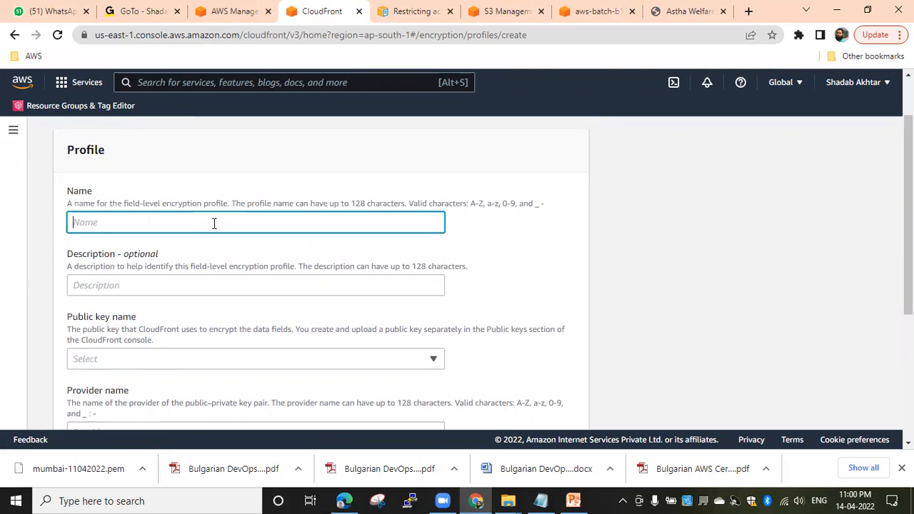
scroll(212, 222, down, 2)
click(212, 225)
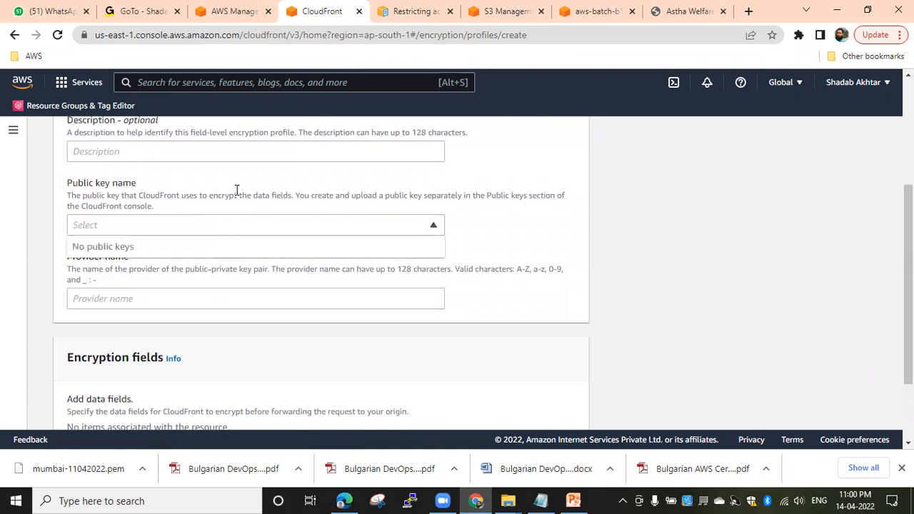
Examine the encryption profile form, including its name, public key, provider name and encryption fields sections
scroll(237, 190, up, 2)
scroll(241, 176, up, 1)
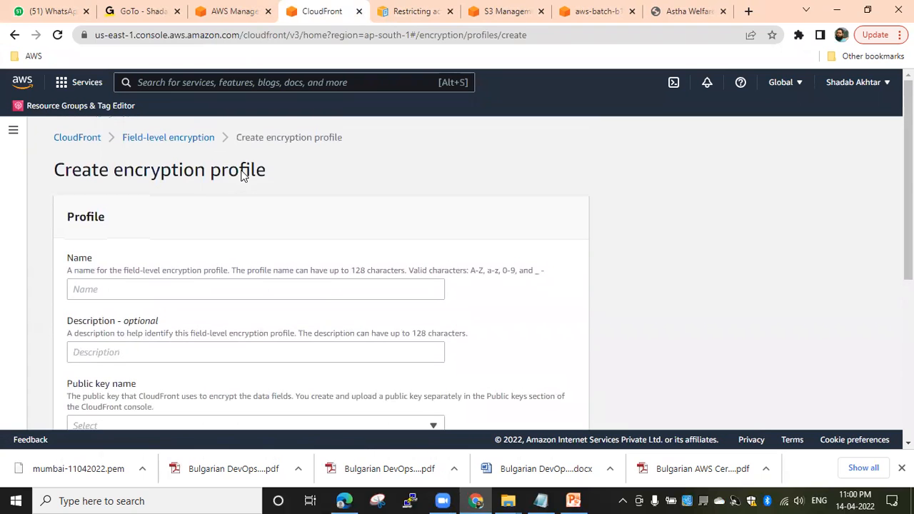
scroll(206, 194, down, 3)
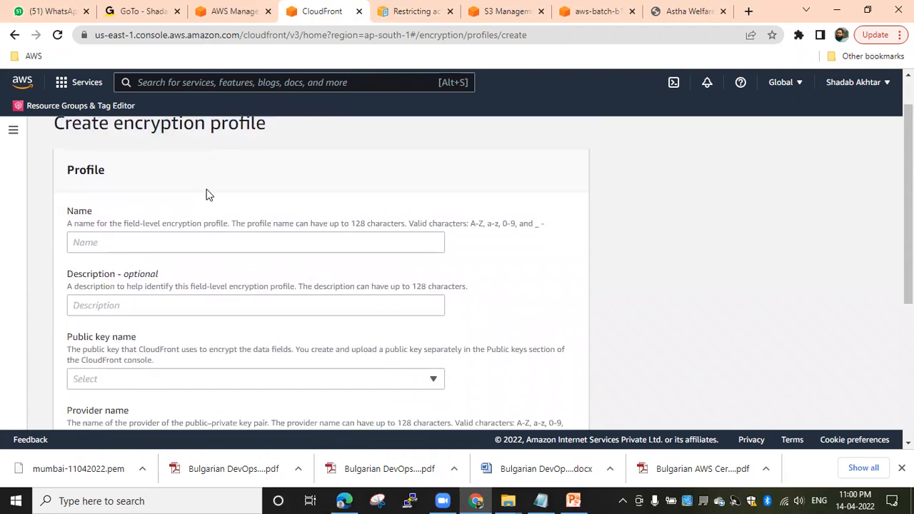
click(170, 231)
scroll(145, 228, down, 1)
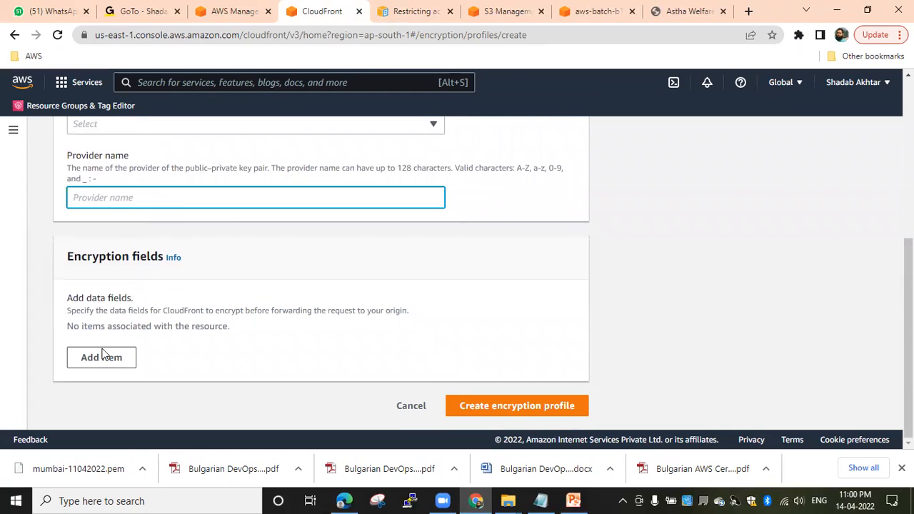
scroll(244, 297, up, 3)
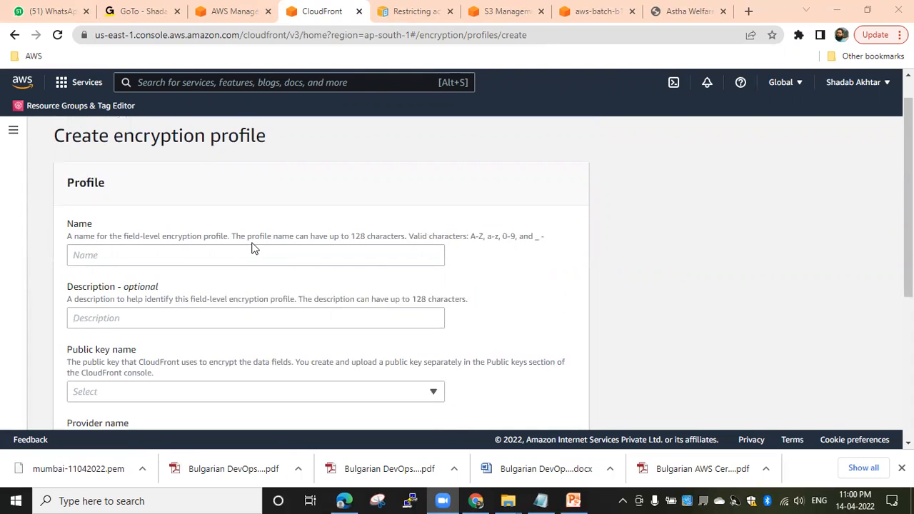
scroll(326, 261, down, 2)
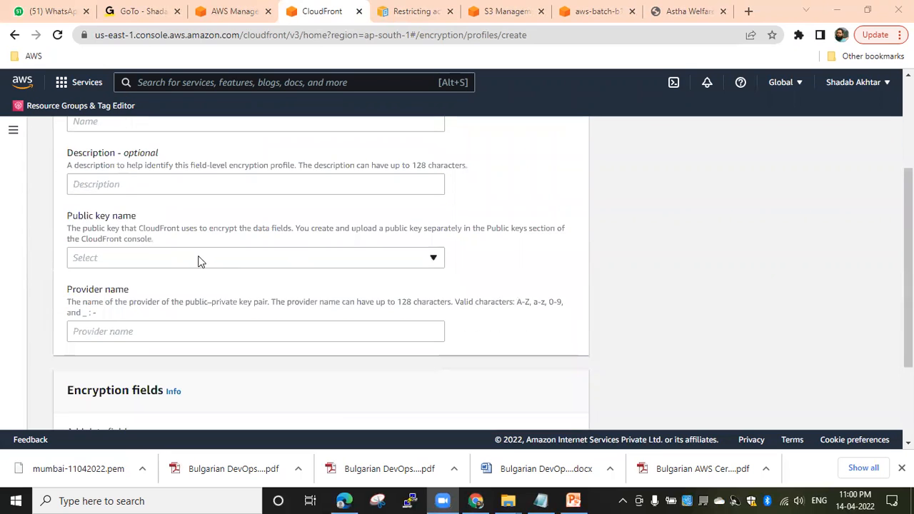
scroll(177, 184, up, 1)
Enter a name for the new encryption profile
click(159, 187)
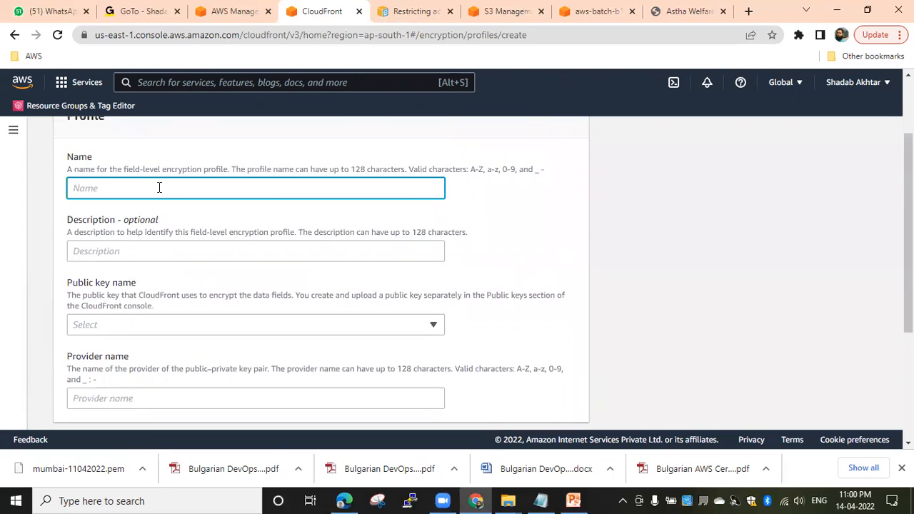
scroll(159, 187, up, 1)
text(uma)
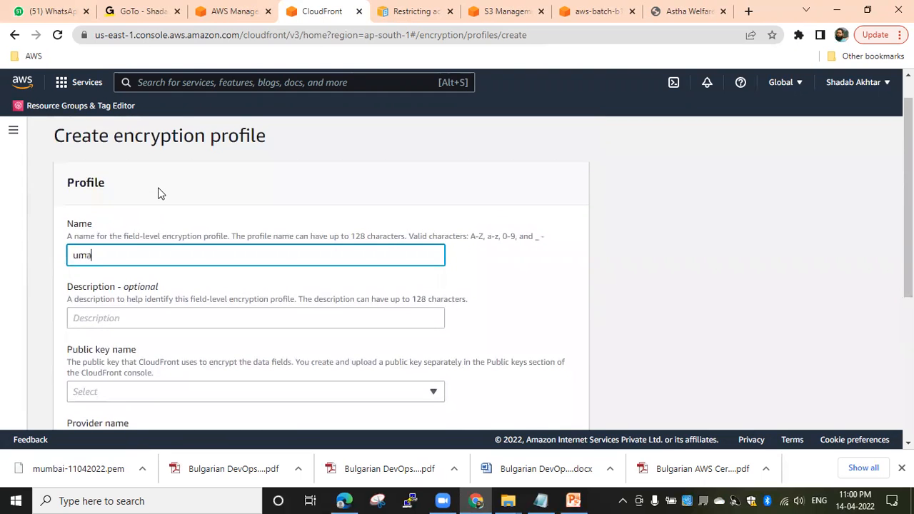
Check the profile's available public keys again and place the cursor in the empty Provider name field
scroll(213, 200, down, 3)
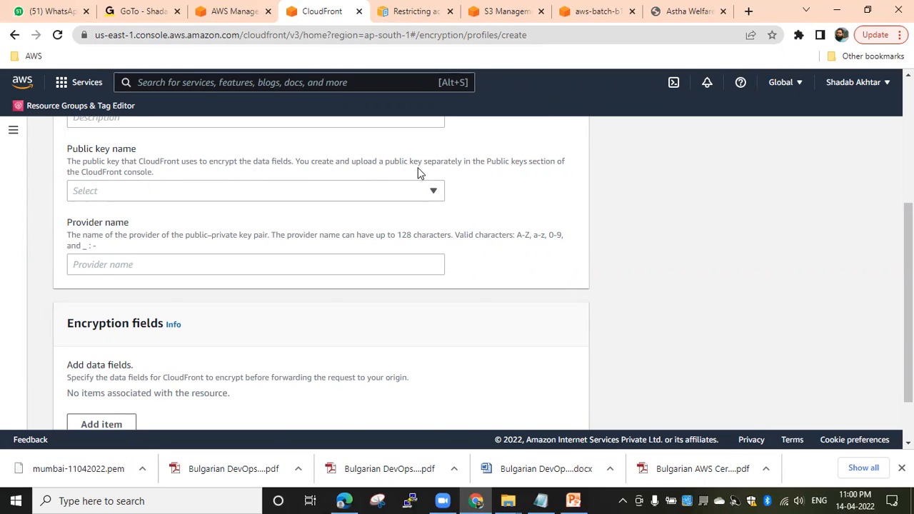
click(179, 191)
click(190, 178)
scroll(189, 178, up, 3)
scroll(189, 178, down, 4)
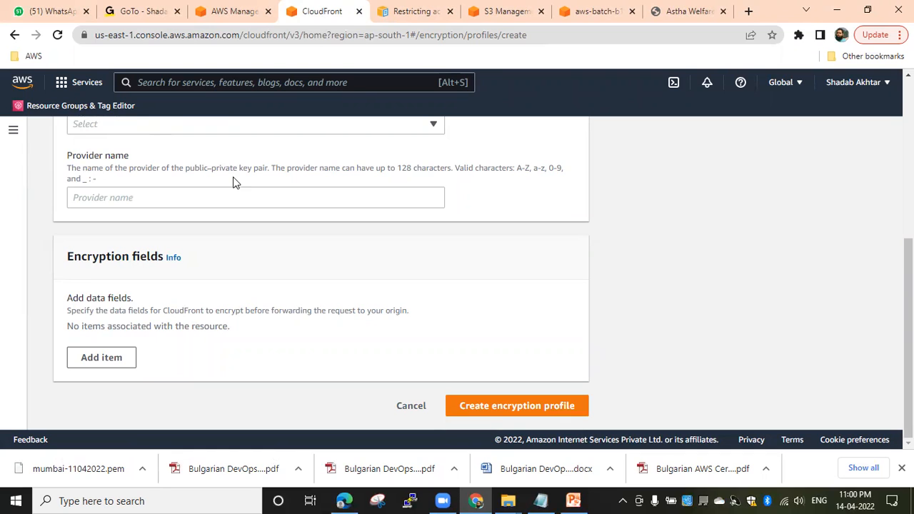
click(297, 202)
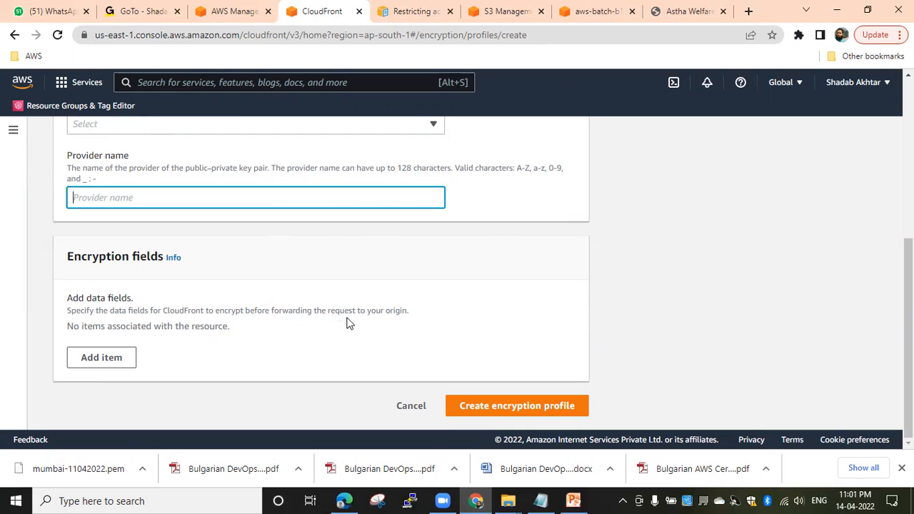
Add a blank data field item under the profile's encryption fields and review the form
click(123, 357)
click(310, 322)
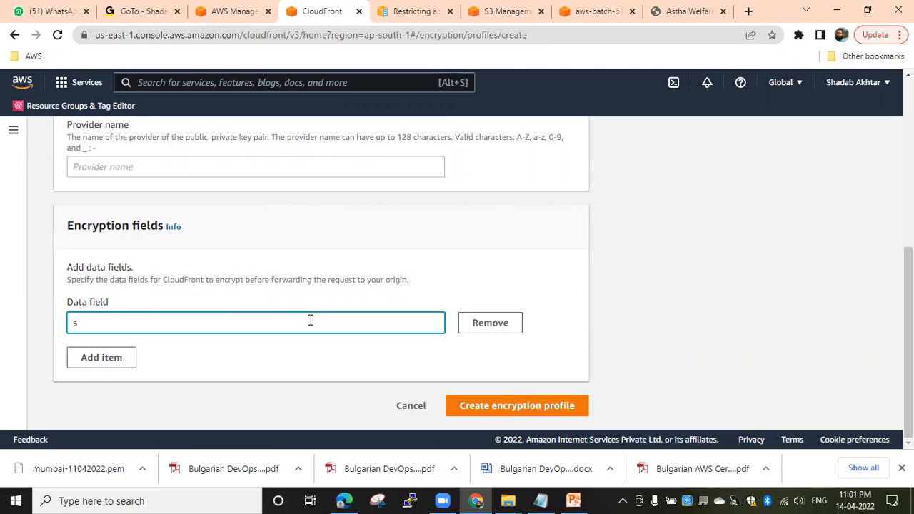
key(BackSpace)
scroll(286, 292, up, 5)
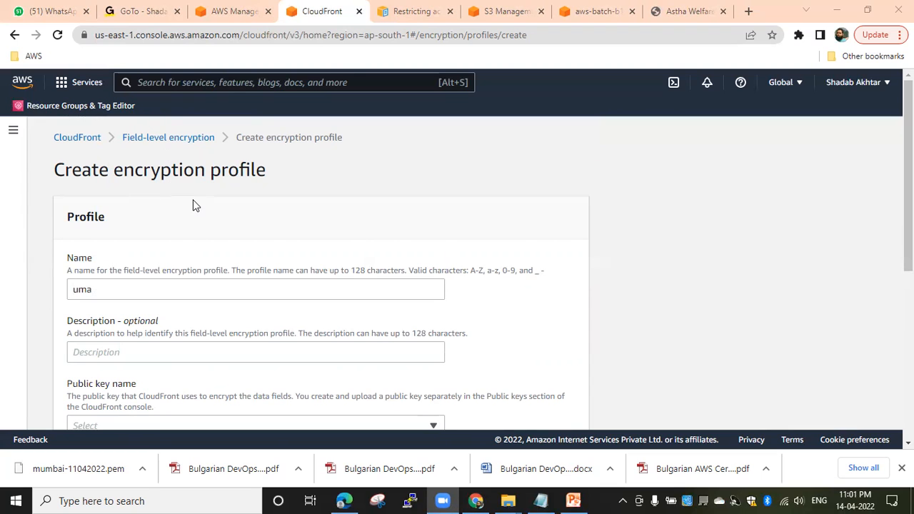
scroll(193, 204, down, 1)
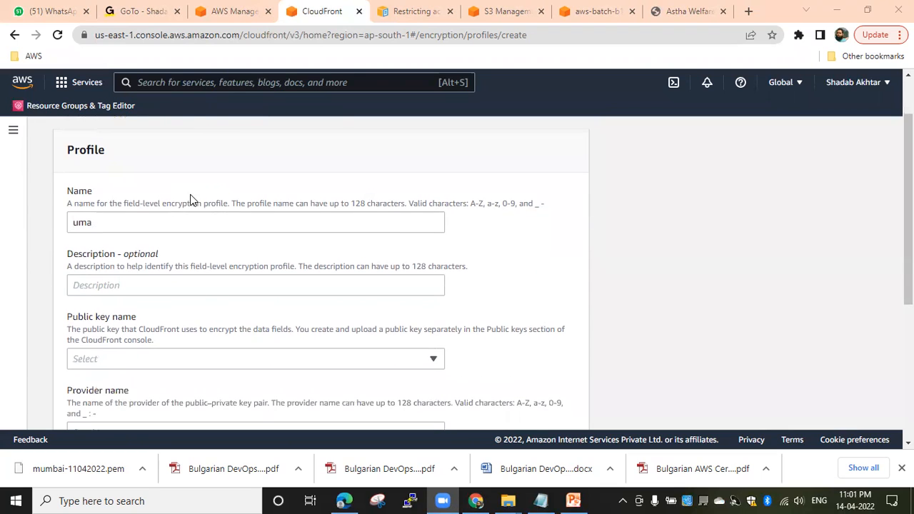
scroll(190, 198, down, 4)
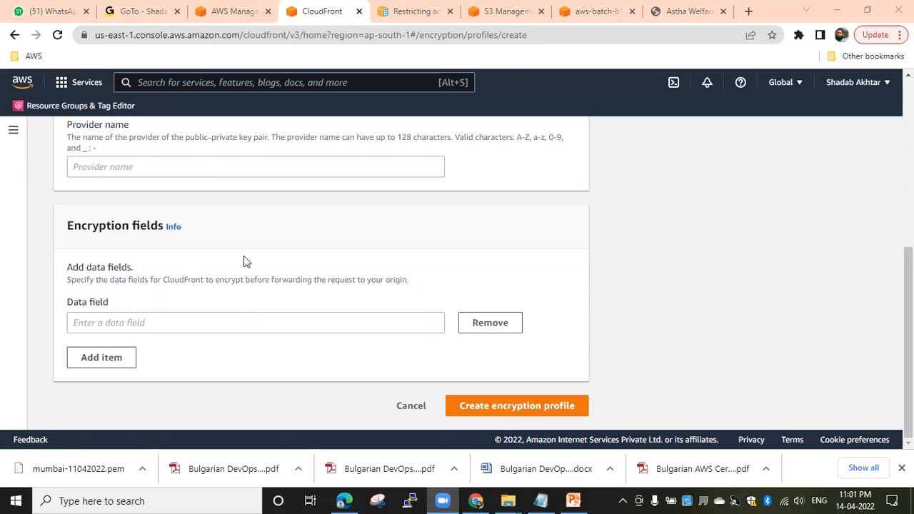
Open the encryption fields help and read the naming, wildcard and overlapping-pattern rules for data fields
click(173, 227)
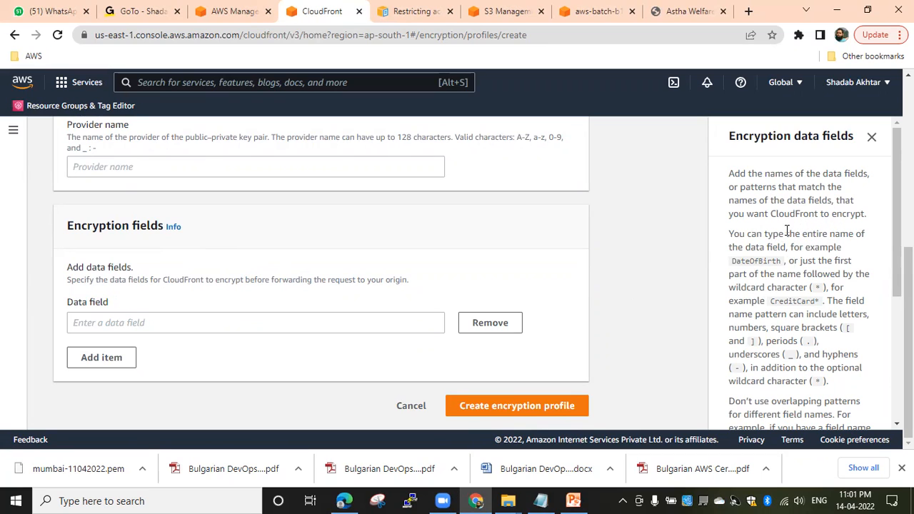
drag(770, 214, 821, 215)
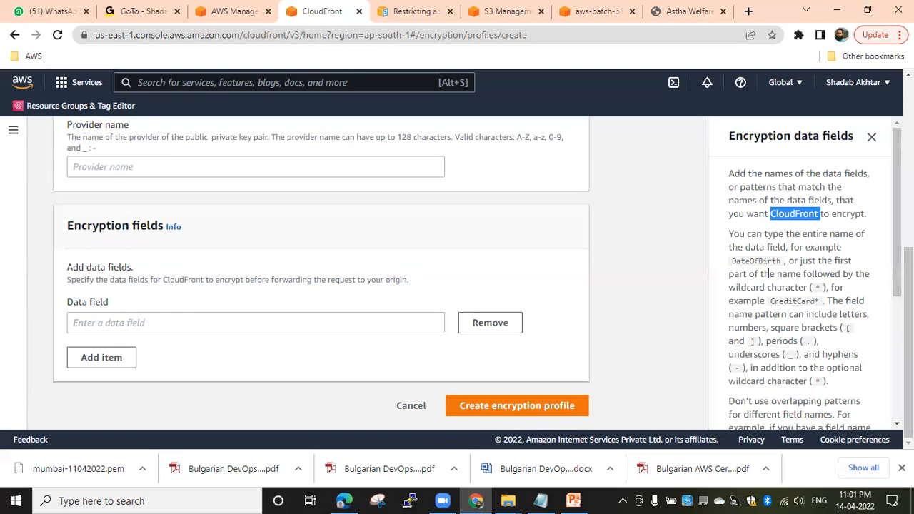
scroll(762, 247, down, 1)
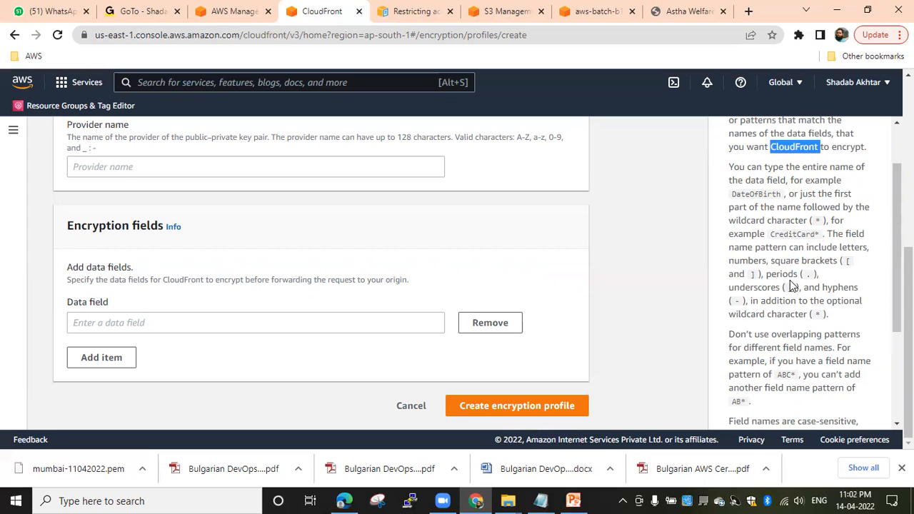
scroll(788, 264, down, 1)
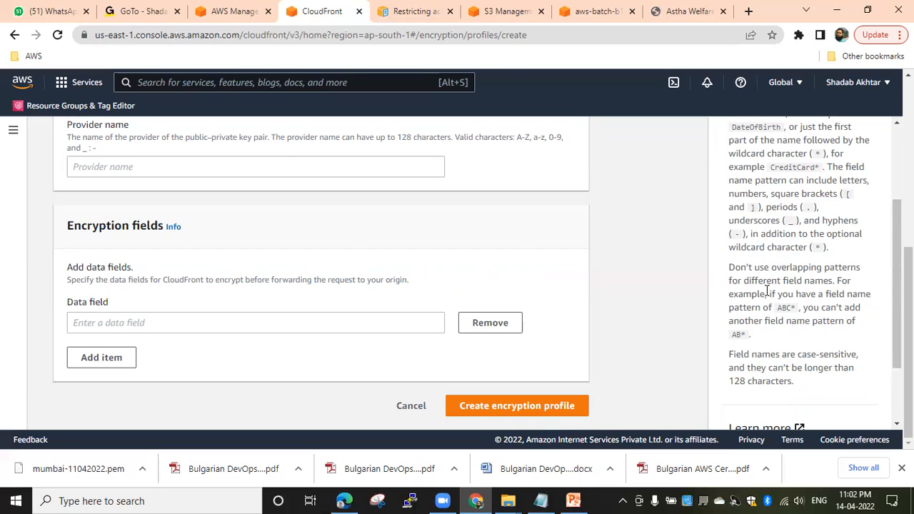
scroll(769, 329, down, 1)
scroll(769, 336, down, 1)
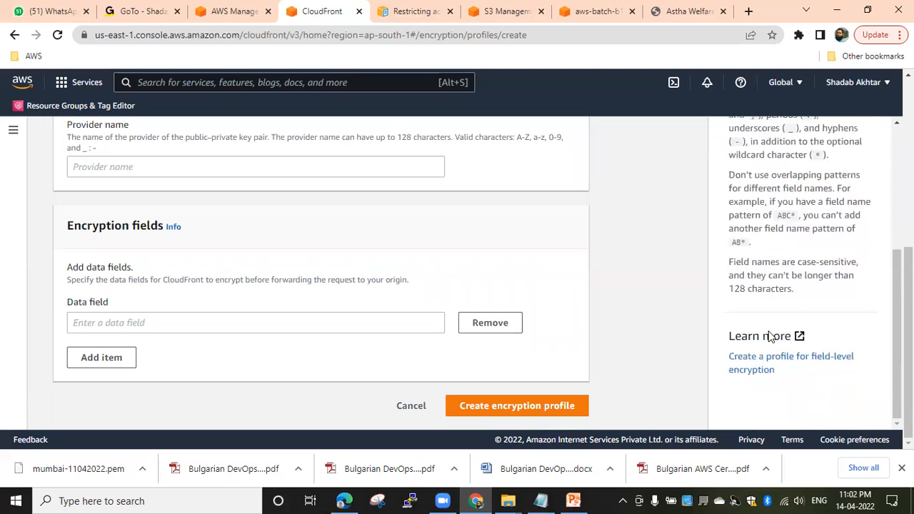
scroll(769, 312, up, 1)
scroll(769, 312, down, 1)
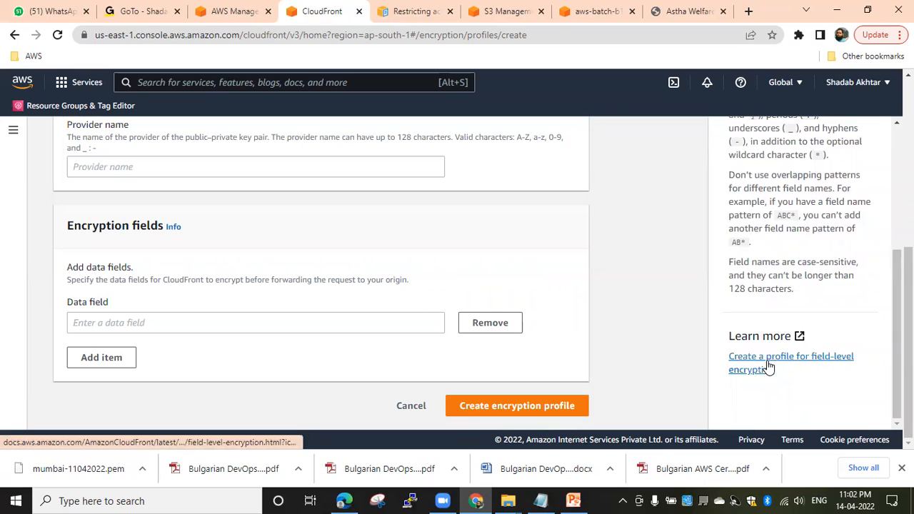
Open the linked guide on creating a profile for field-level encryption and review its profile and public key instructions
click(768, 366)
click(446, 10)
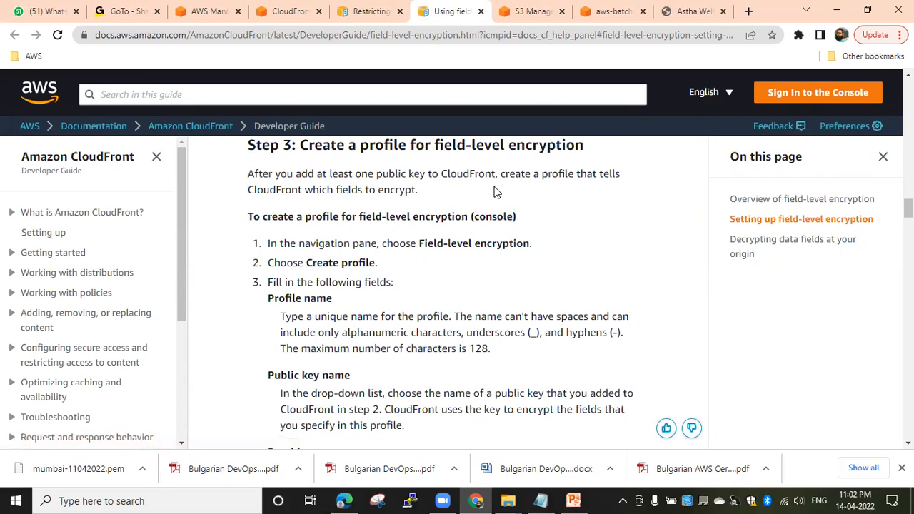
scroll(476, 231, down, 2)
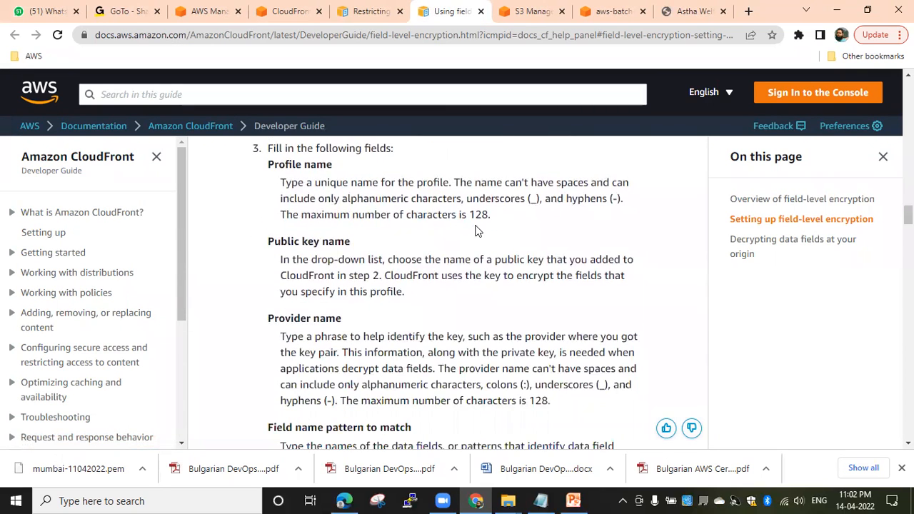
scroll(476, 223, up, 6)
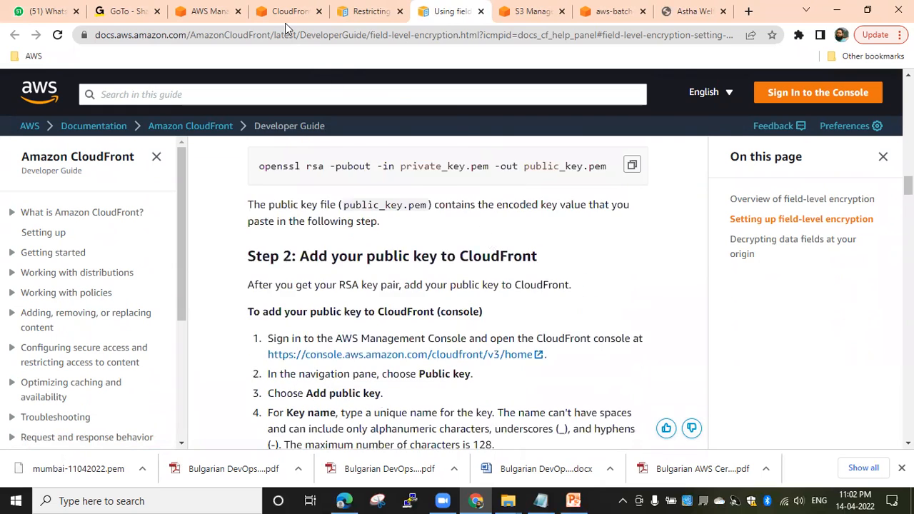
Return to the CloudFront console and leave the encryption profile form for the distributions list
click(286, 13)
scroll(405, 201, up, 5)
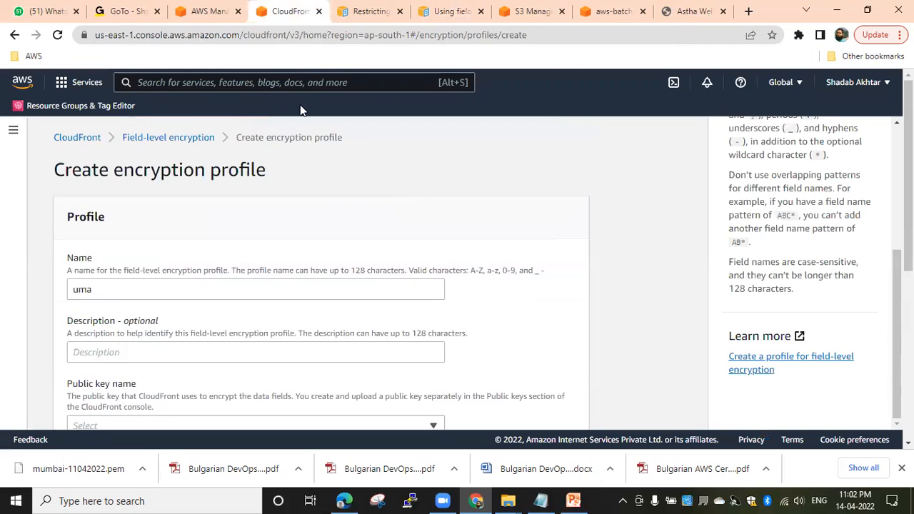
click(214, 17)
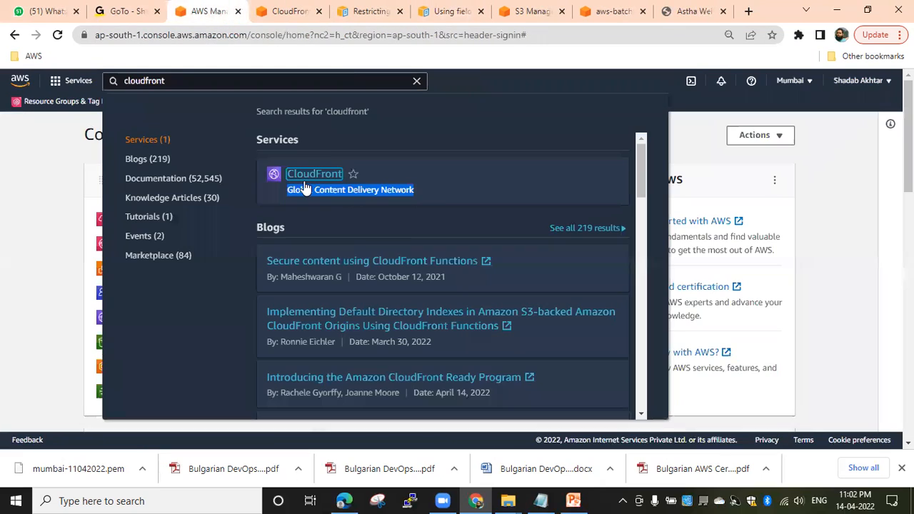
click(448, 11)
click(526, 13)
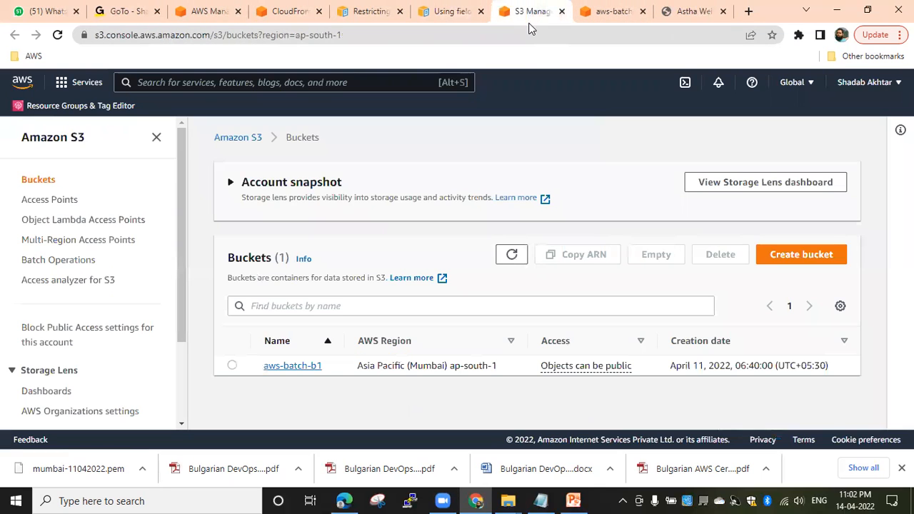
click(285, 12)
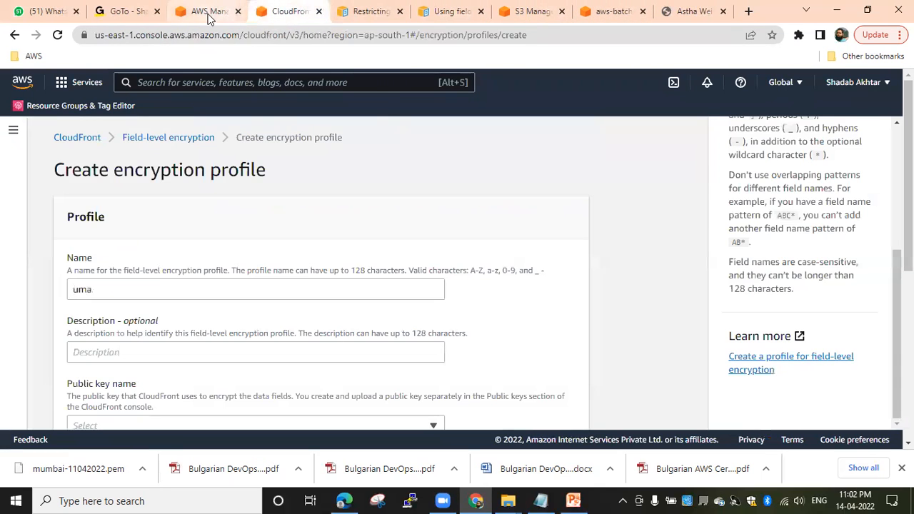
click(77, 138)
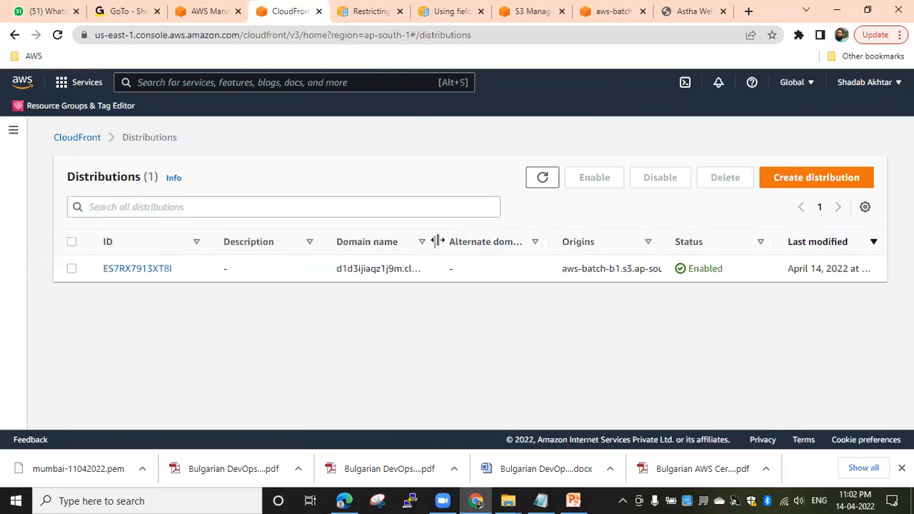
Widen the Domain name column and copy the distribution's full CloudFront domain name
drag(435, 239, 569, 243)
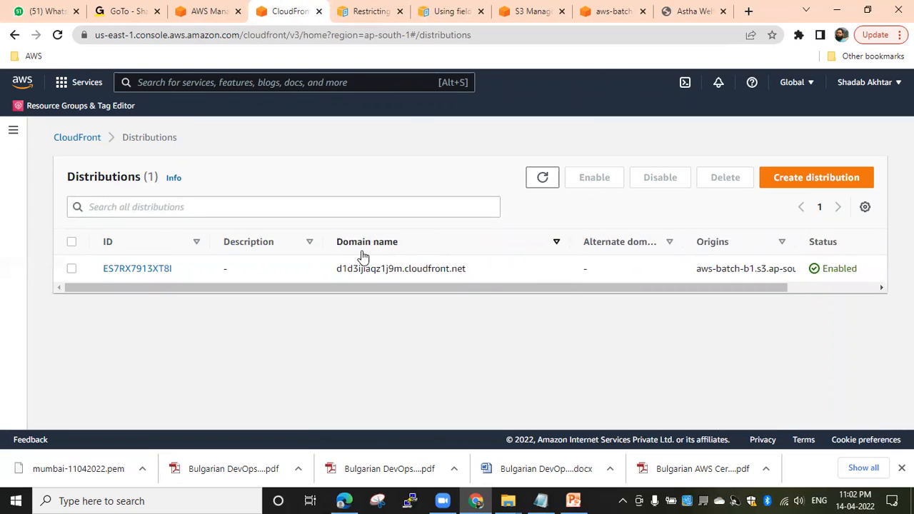
drag(462, 269, 330, 278)
key(ctrl+c)
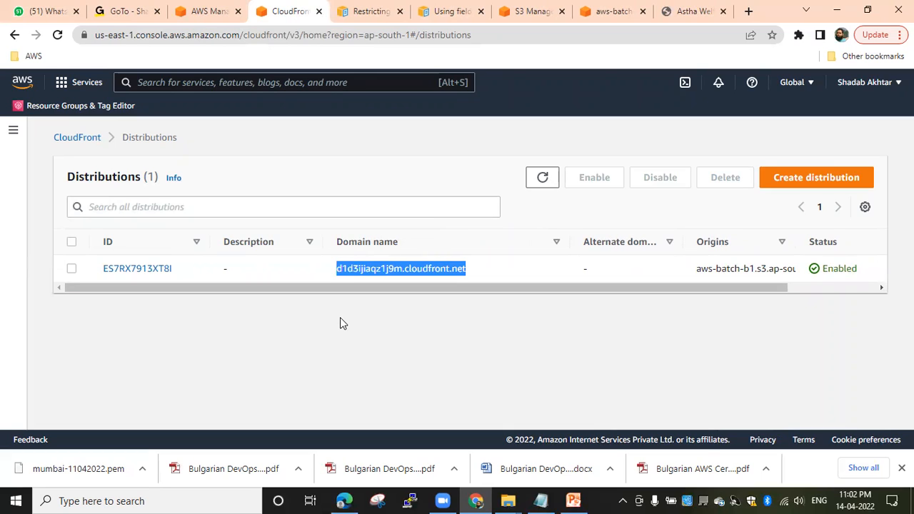
Load the copied distribution domain with the path /index.html in a new browser tab
click(747, 11)
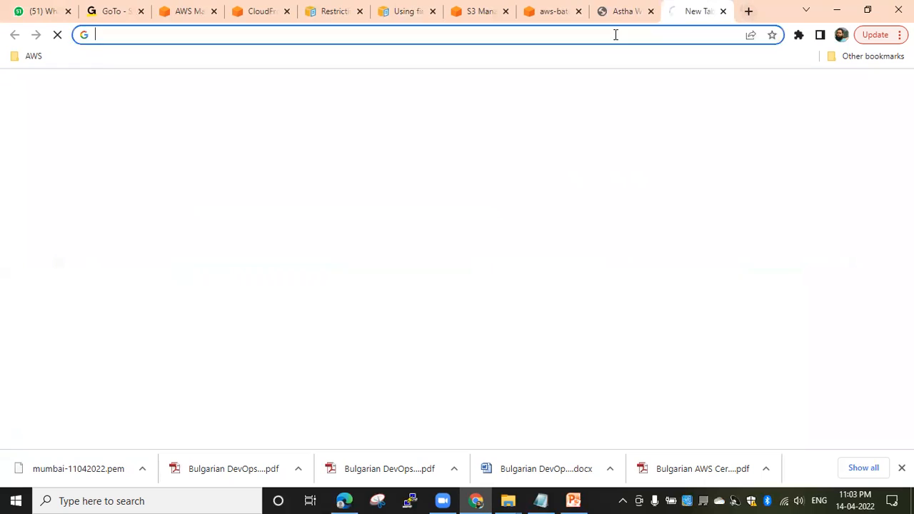
key(ctrl+v)
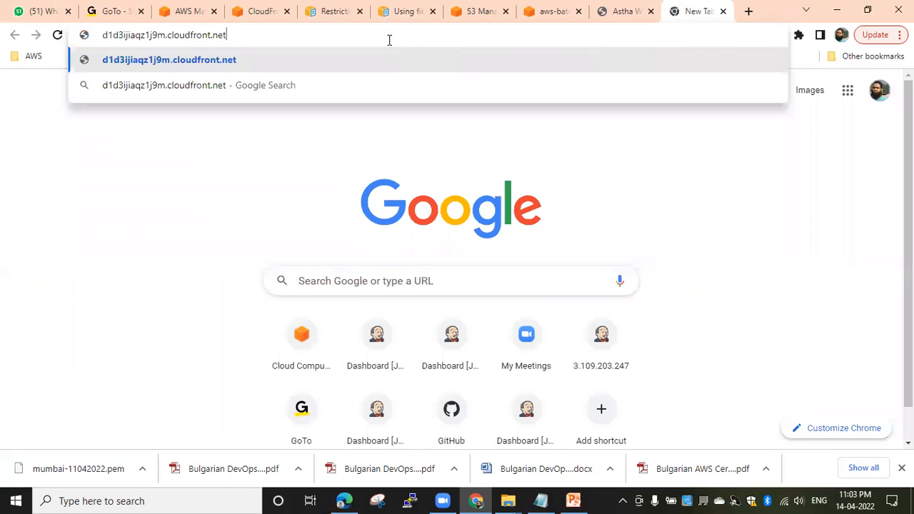
text(/)
text(index.h)
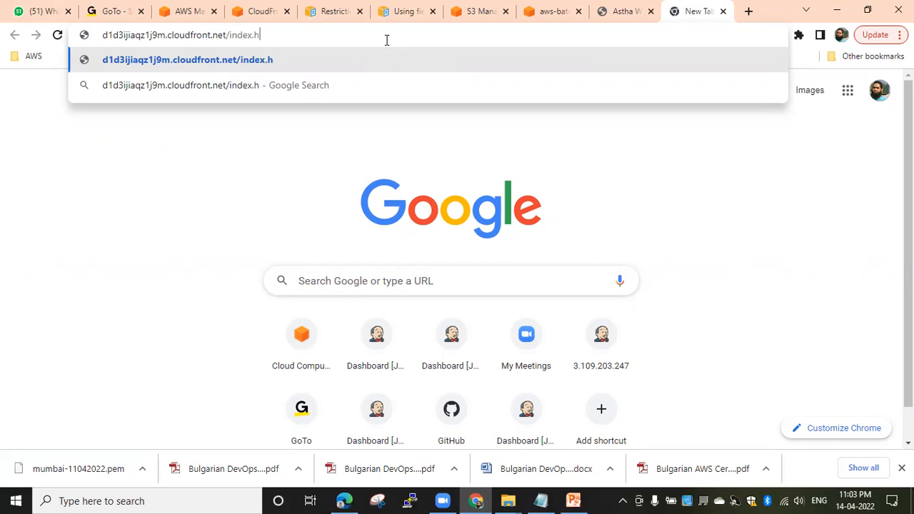
text(tml)
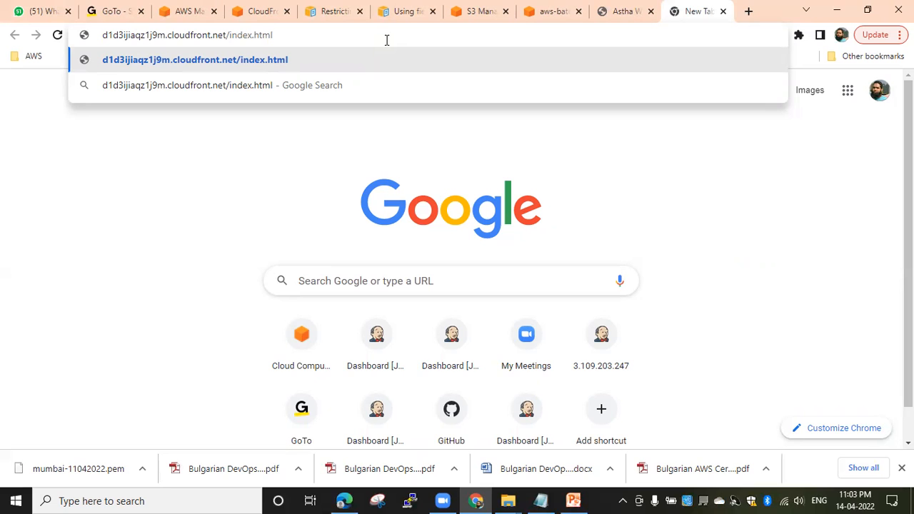
key(Return)
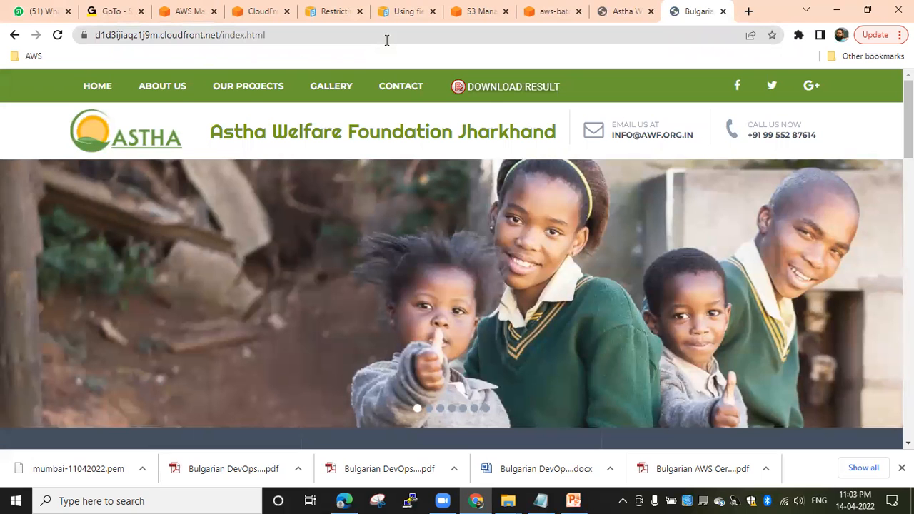
Compare the site's CloudFront address with the static website endpoint address of the aws-batch-b1 bucket
drag(265, 35, 93, 35)
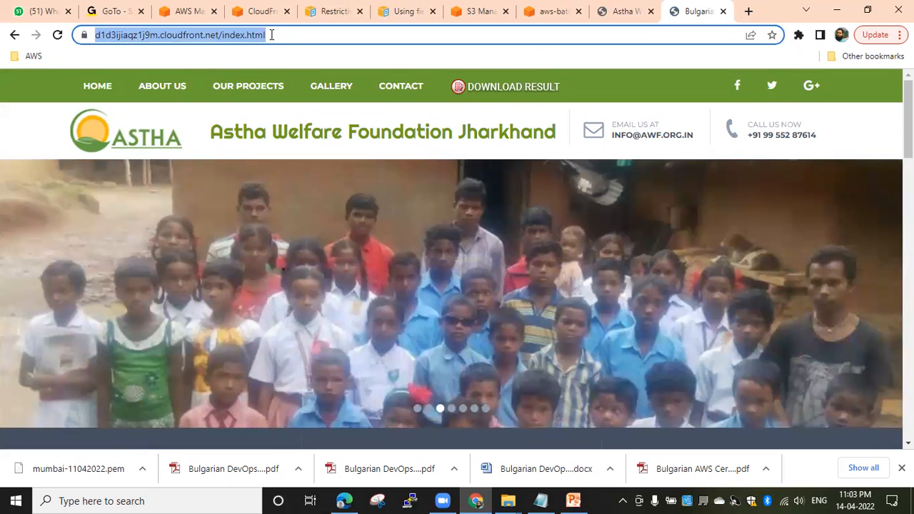
click(271, 35)
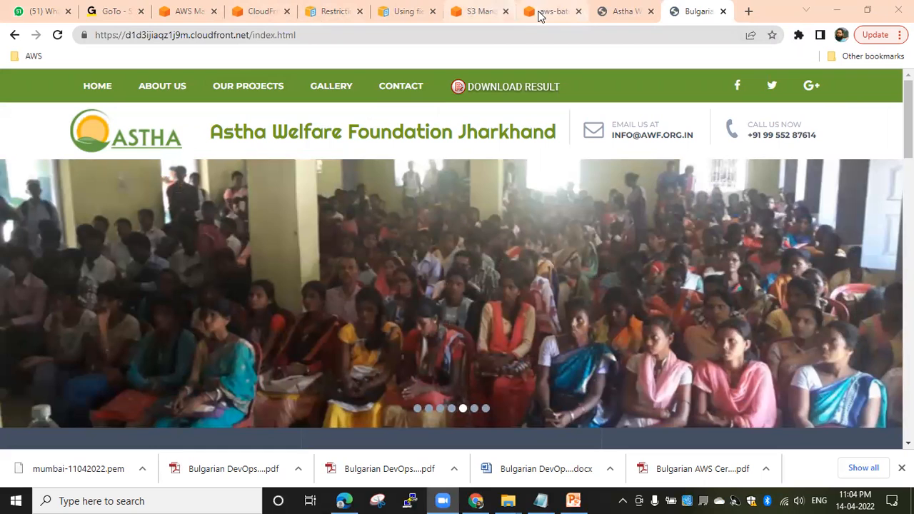
click(544, 11)
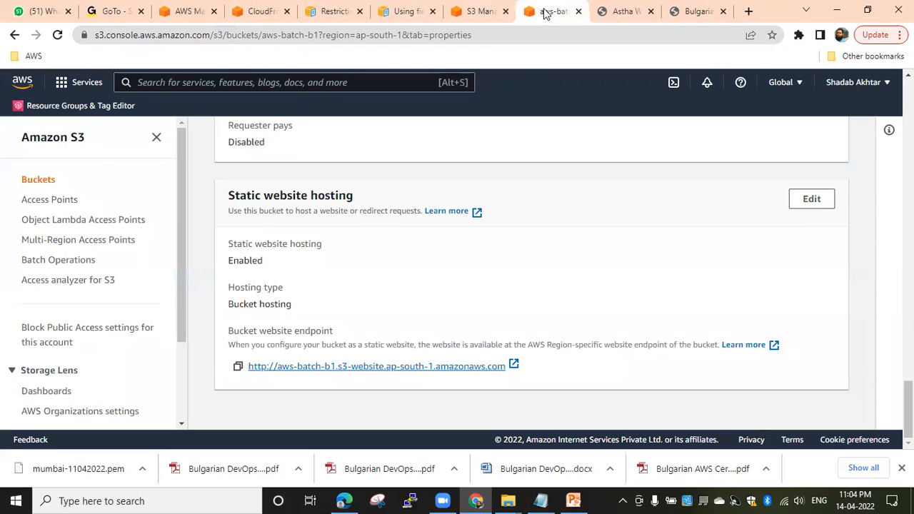
click(626, 13)
drag(319, 34, 89, 35)
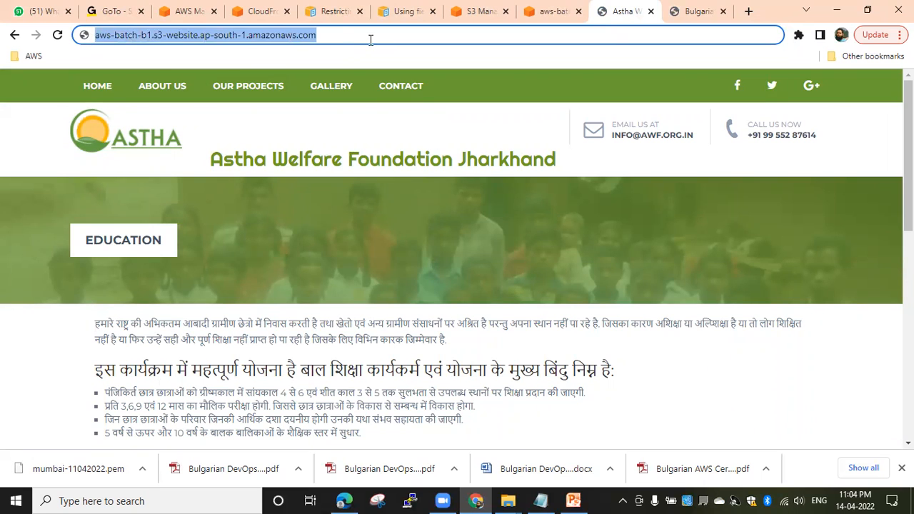
click(336, 34)
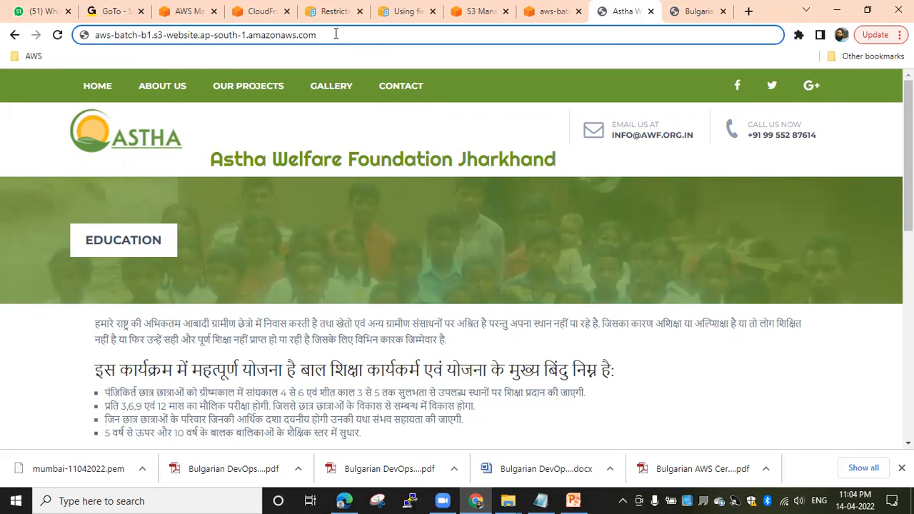
click(693, 11)
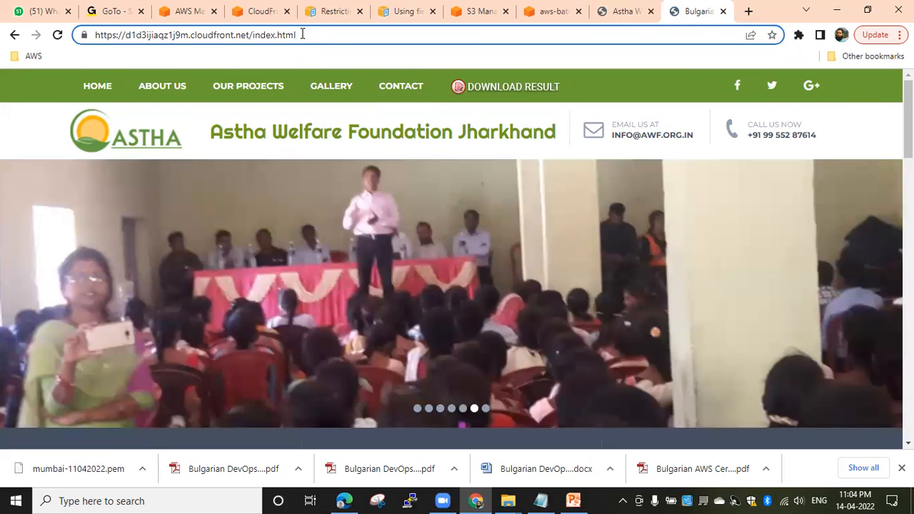
drag(298, 34, 107, 37)
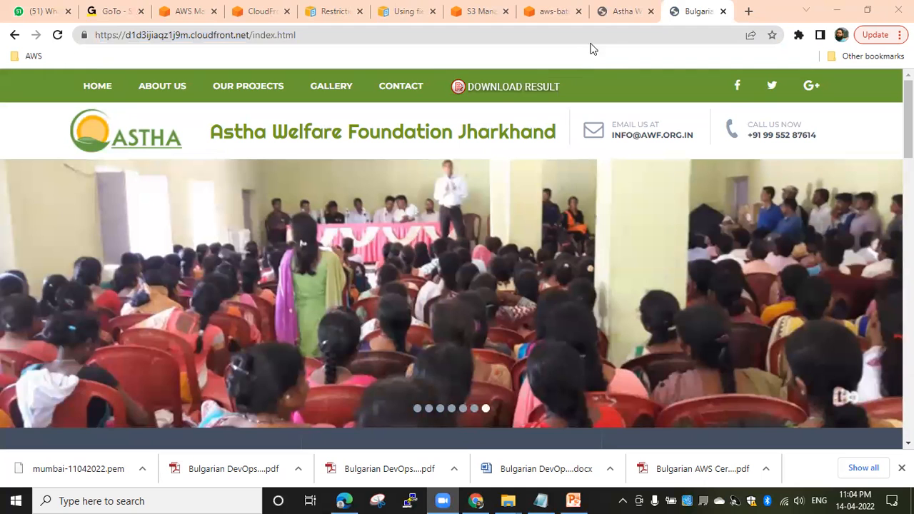
click(622, 11)
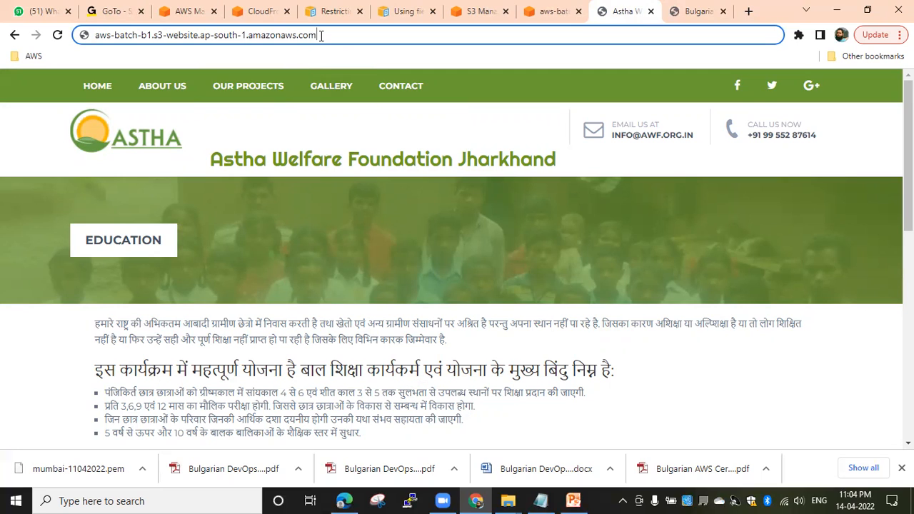
drag(321, 36, 96, 36)
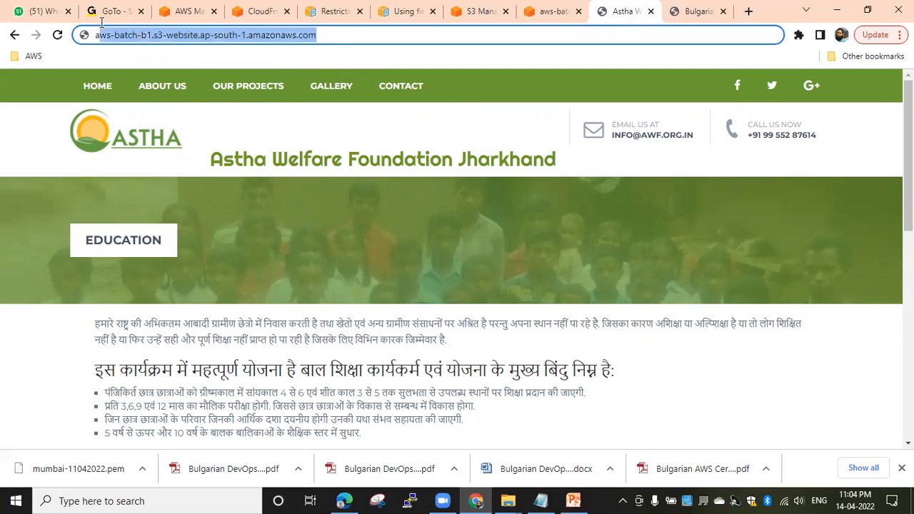
click(343, 35)
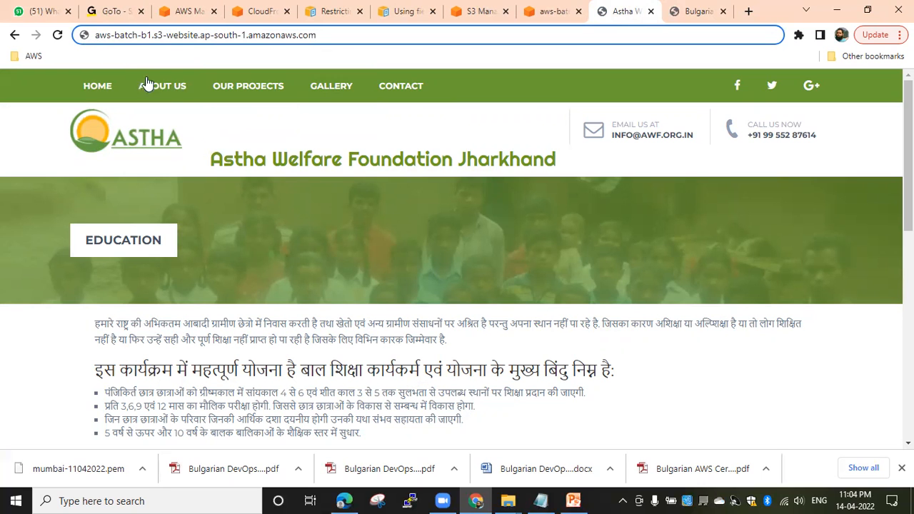
Load the home page from the aws-batch-b1 S3 website endpoint and view the site's connection security information
key(Return)
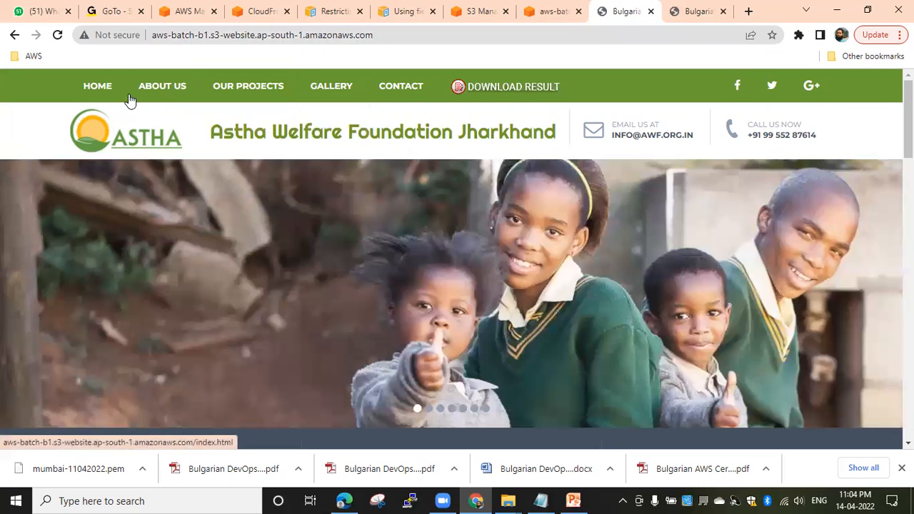
click(114, 37)
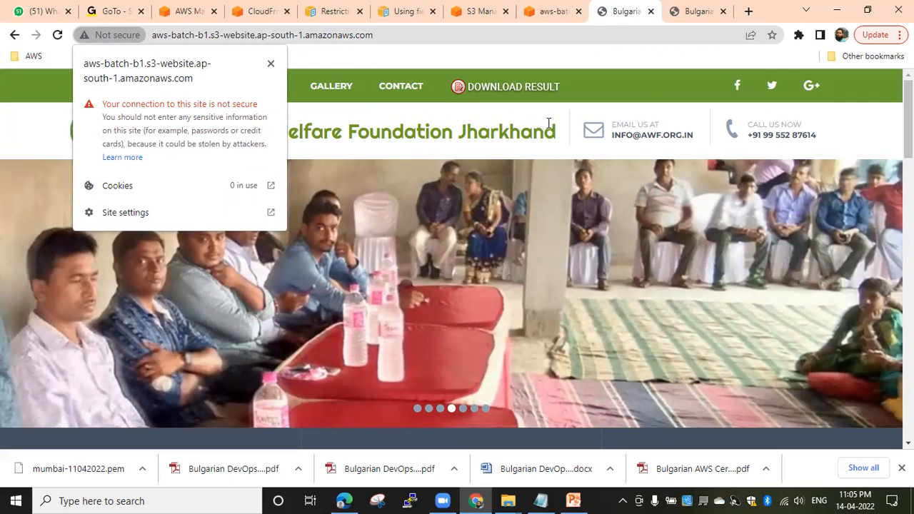
Check the https protocol in the site's CloudFront address and view its connection and certificate security details
click(697, 20)
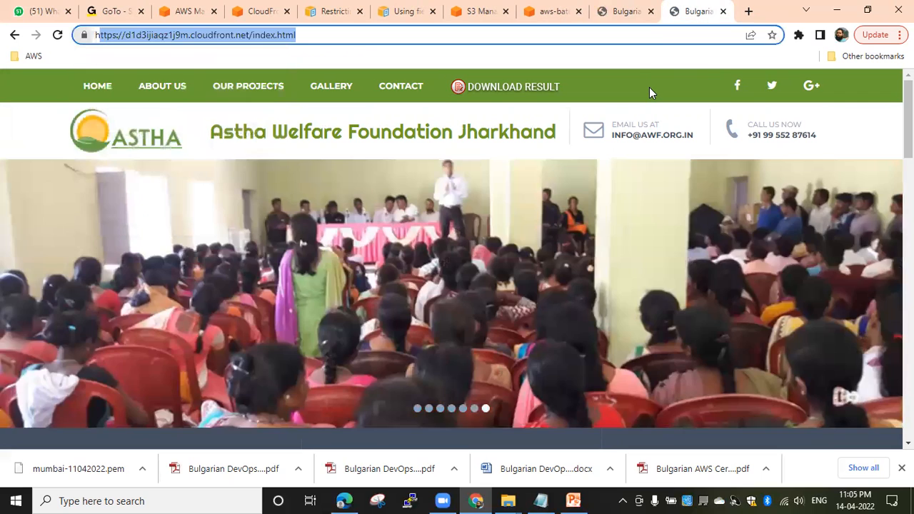
click(300, 35)
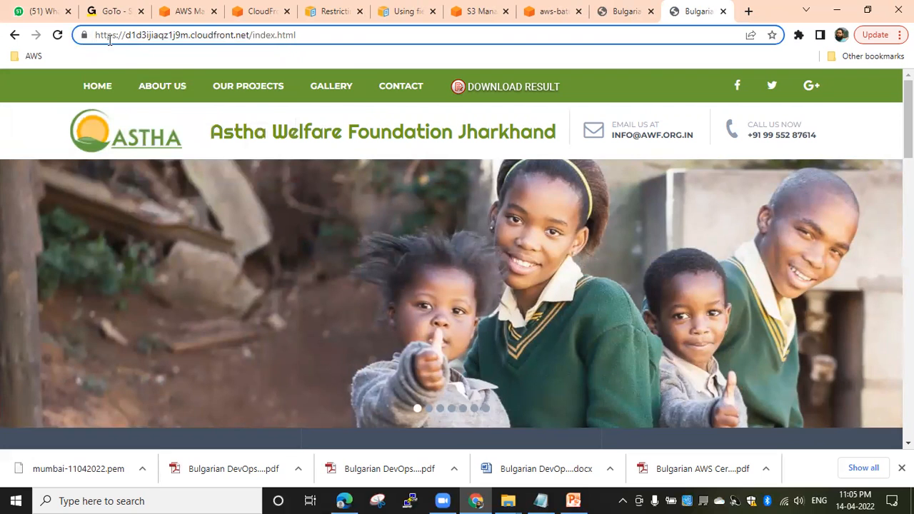
drag(96, 34, 116, 35)
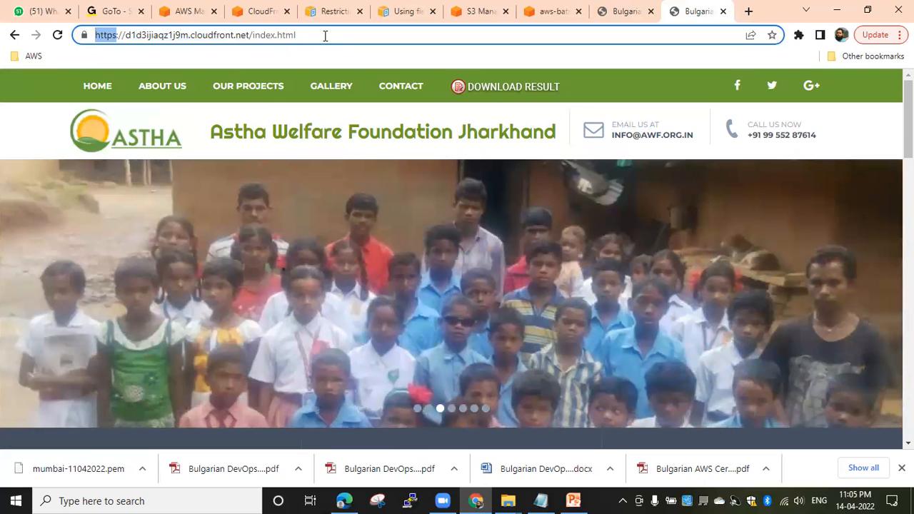
click(324, 35)
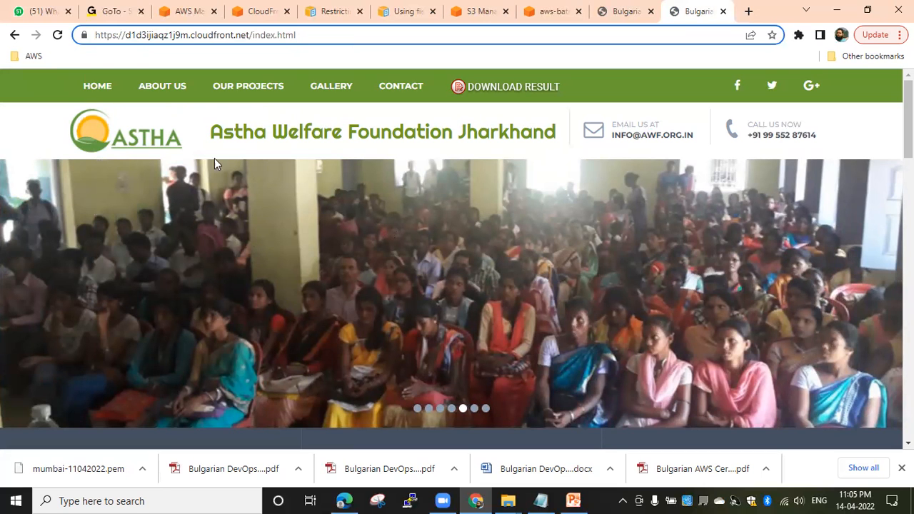
click(84, 36)
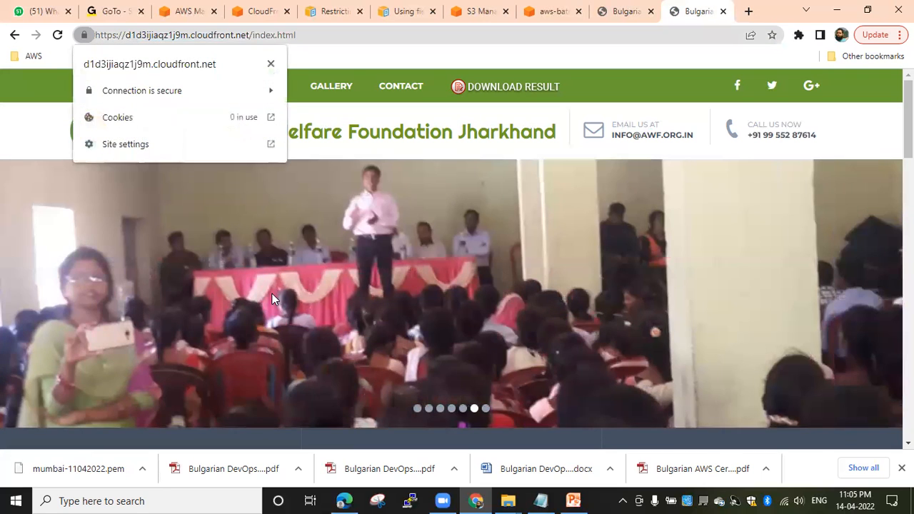
click(146, 93)
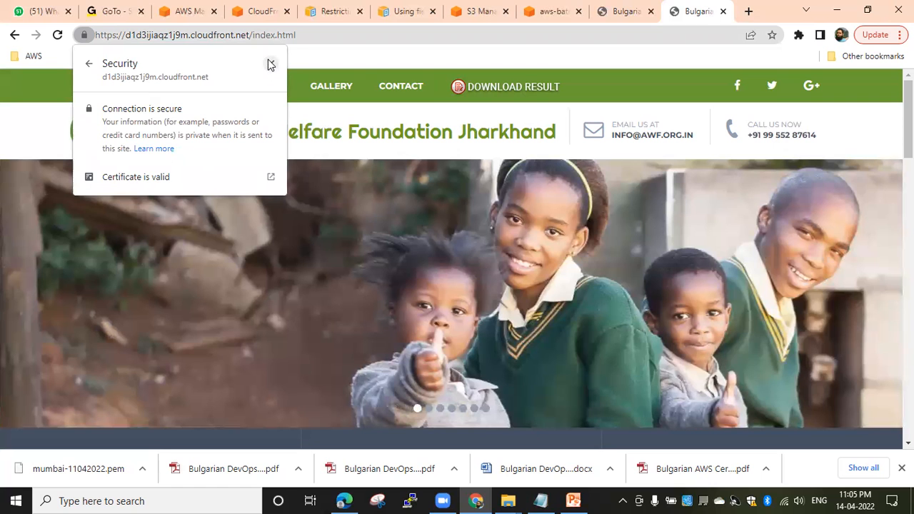
click(270, 64)
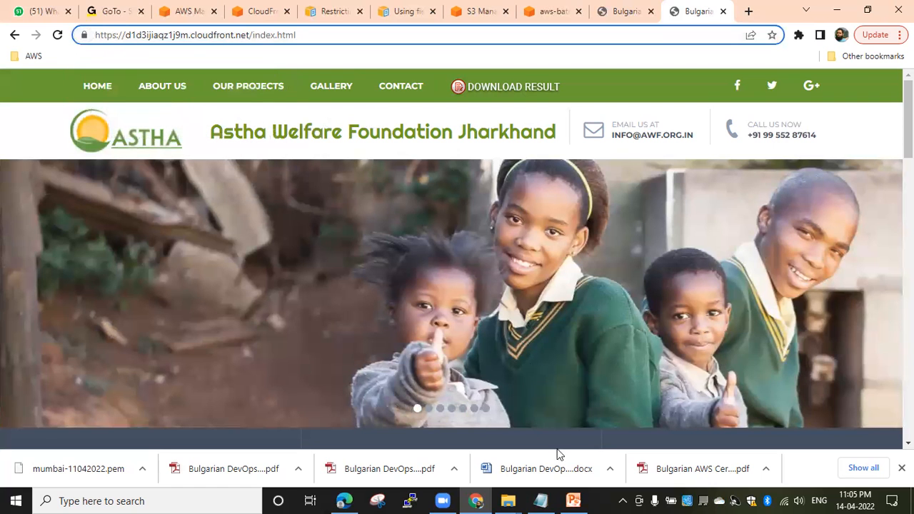
Switch to the AWS Cloud Front Deep Dive-2022 presentation in PowerPoint and start the slide show from the Module Summary slide
click(572, 500)
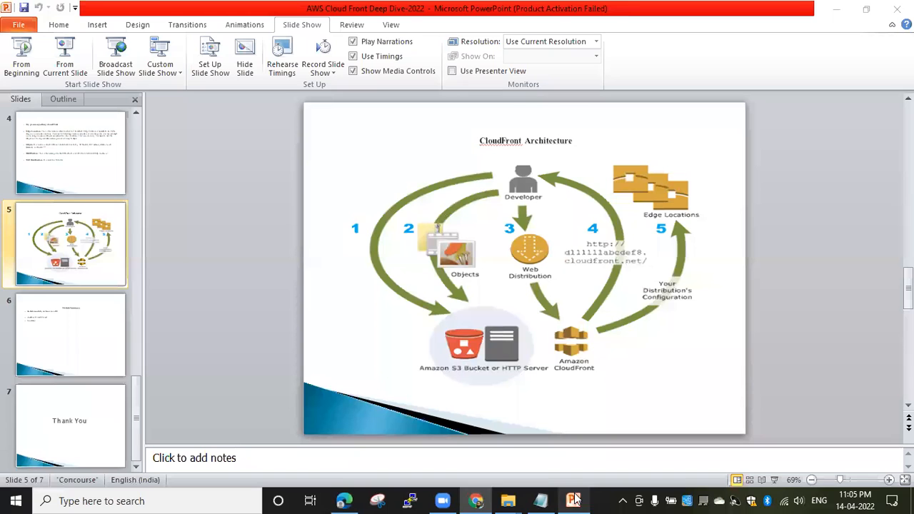
click(84, 334)
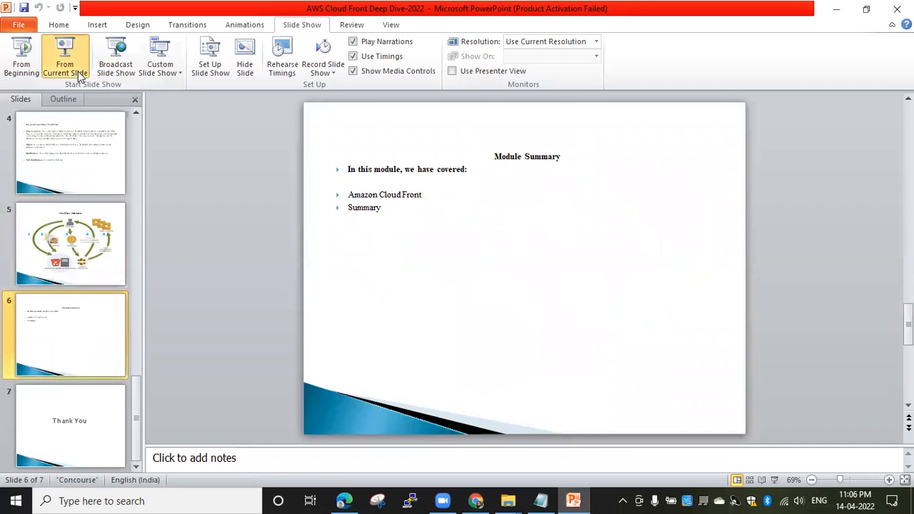
click(65, 68)
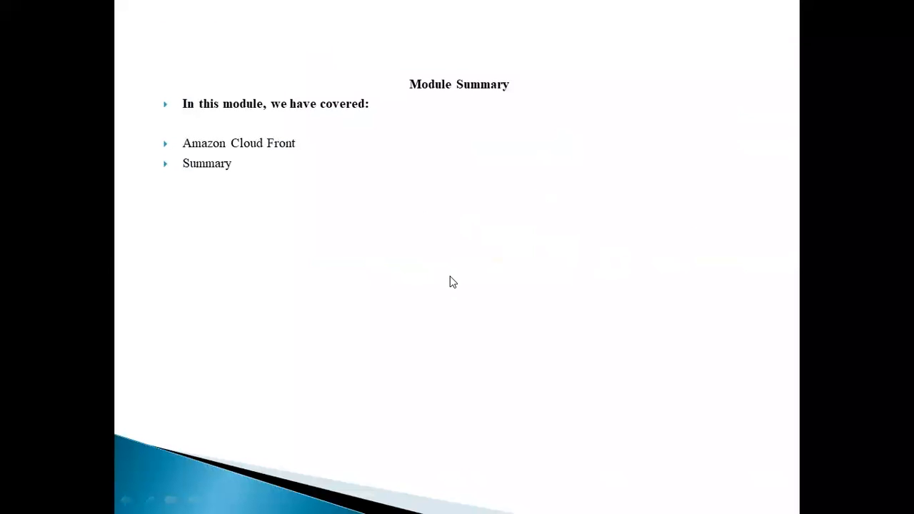